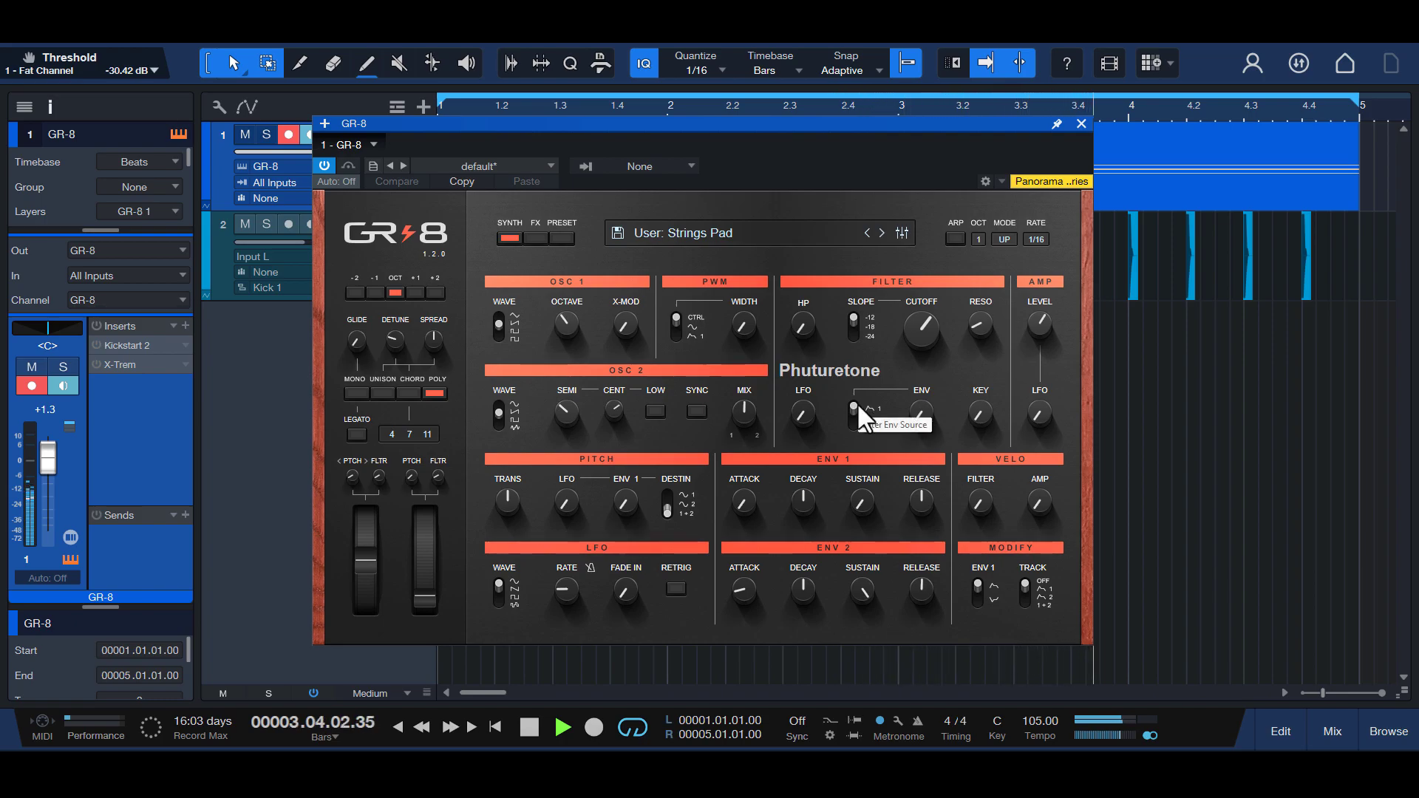
Step: Set the filter envelope depth to about 50.5 and the Envelope 1 release to 37.5
drag(921, 411, 921, 335)
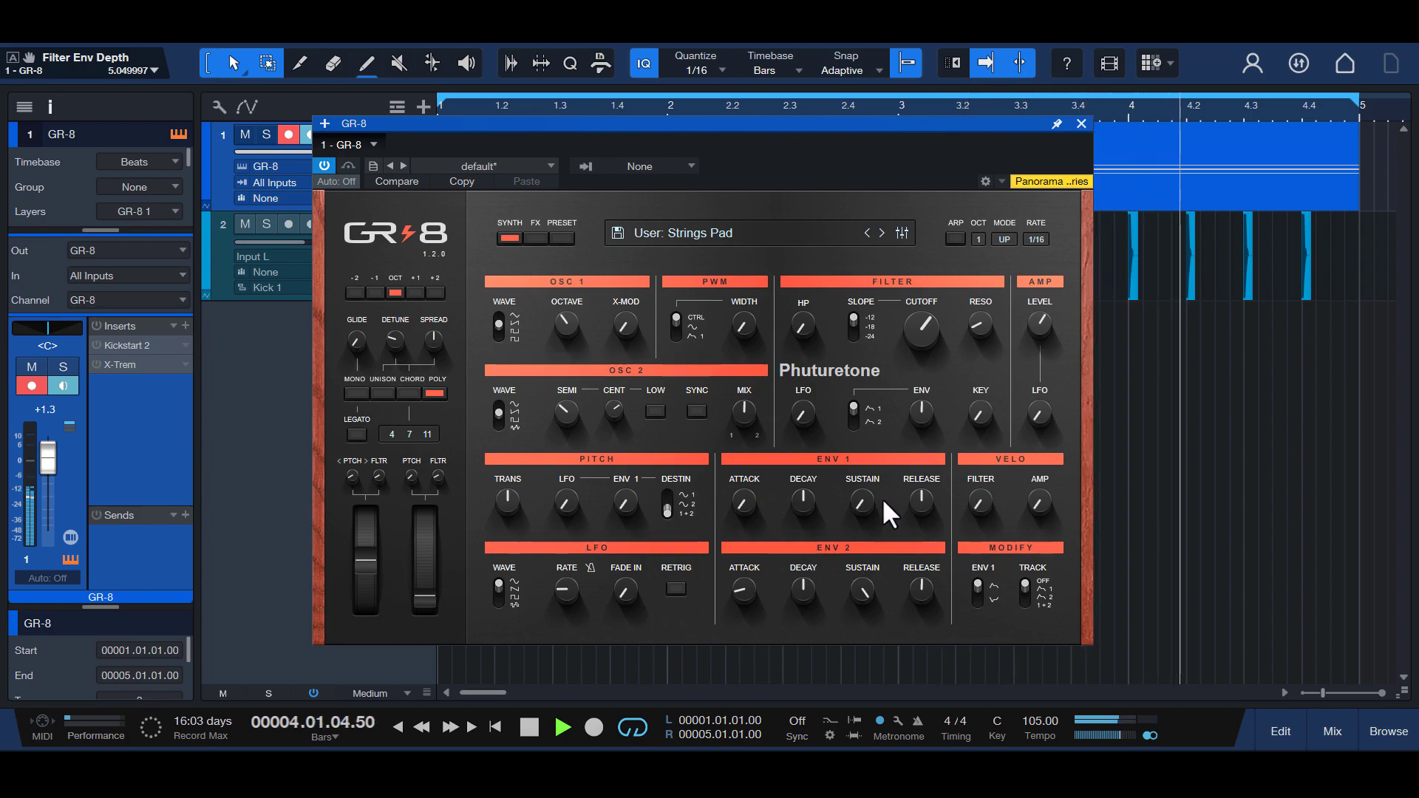
click(920, 500)
drag(919, 500, 913, 519)
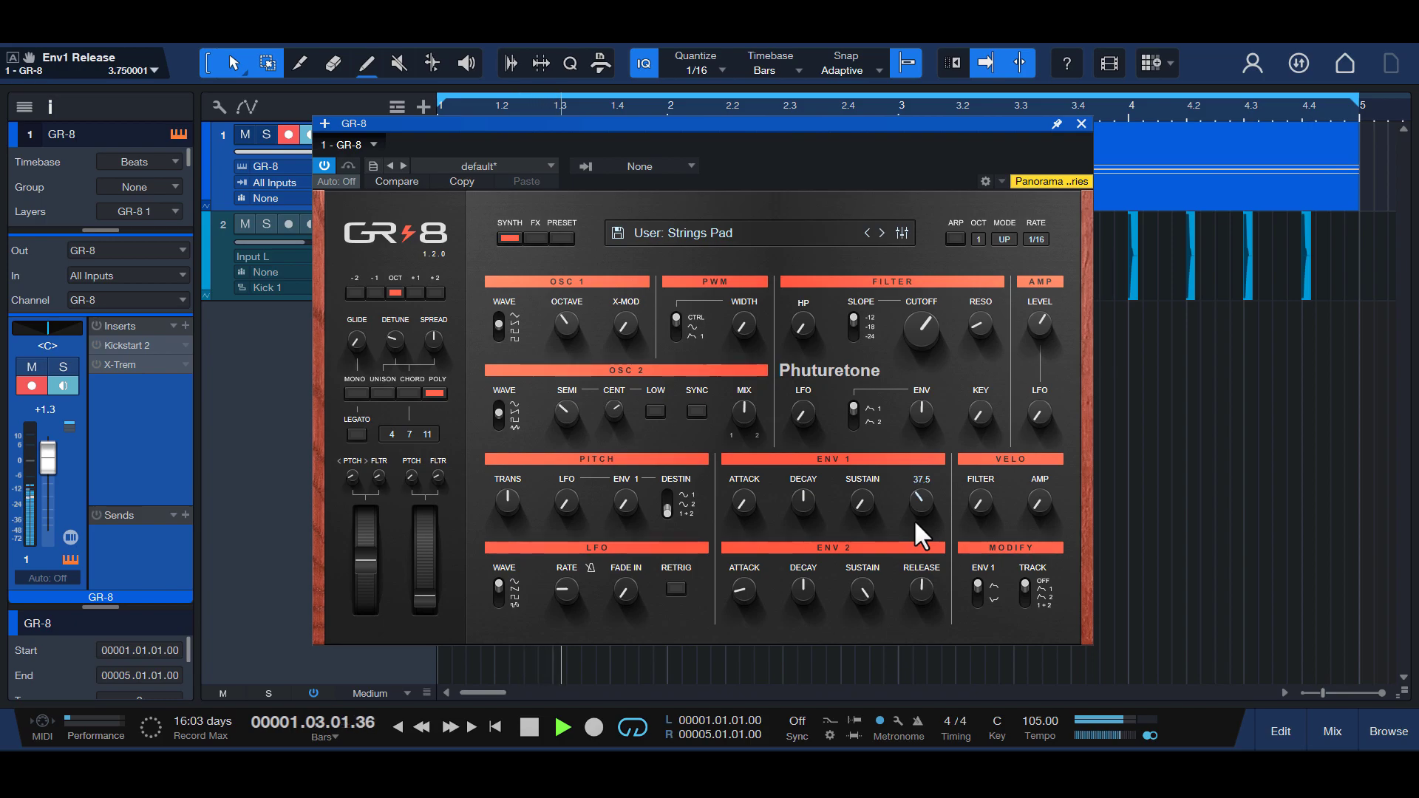
Step: Audition the Envelope 1 decay at 37.5 and 73, ending at 59.5
click(804, 499)
drag(804, 499, 800, 517)
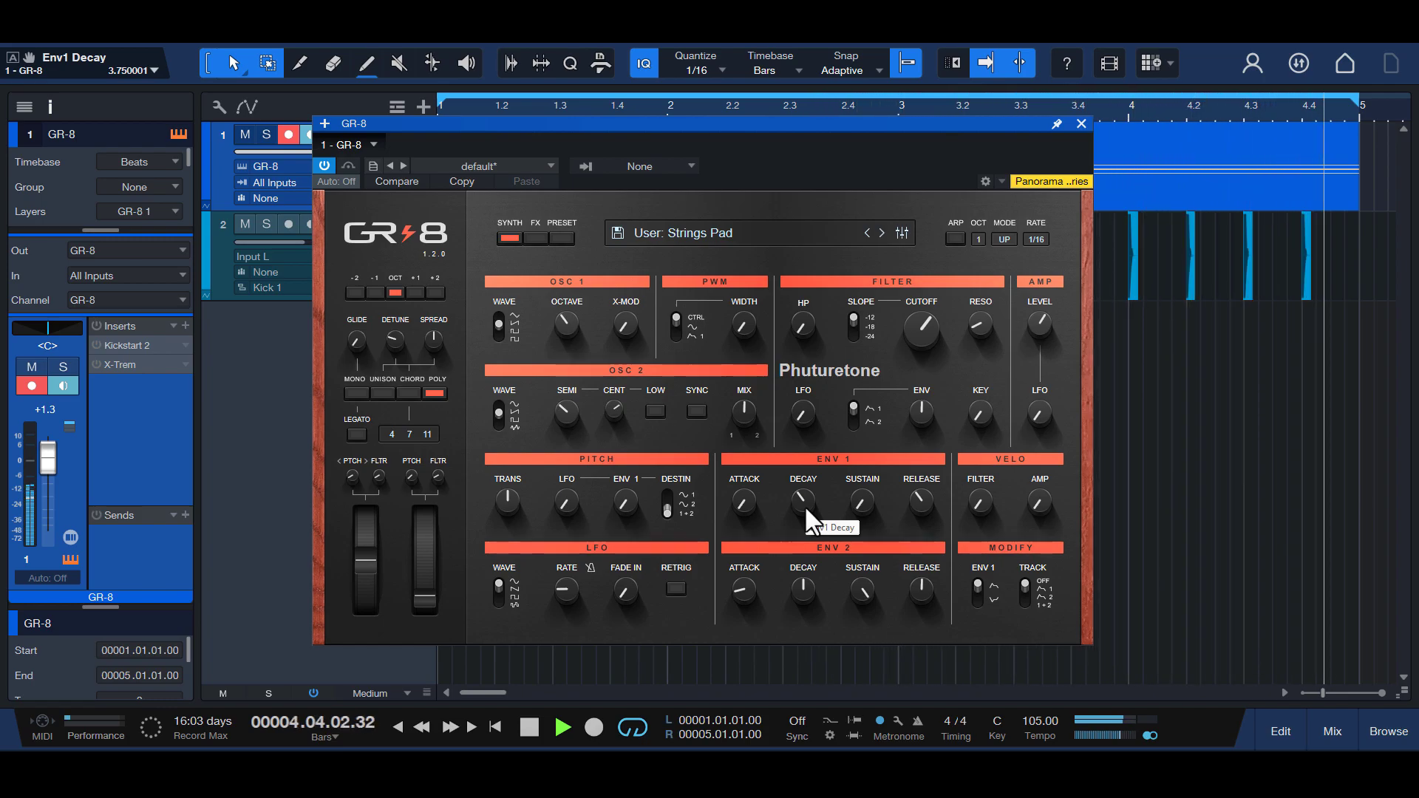
drag(804, 505, 819, 452)
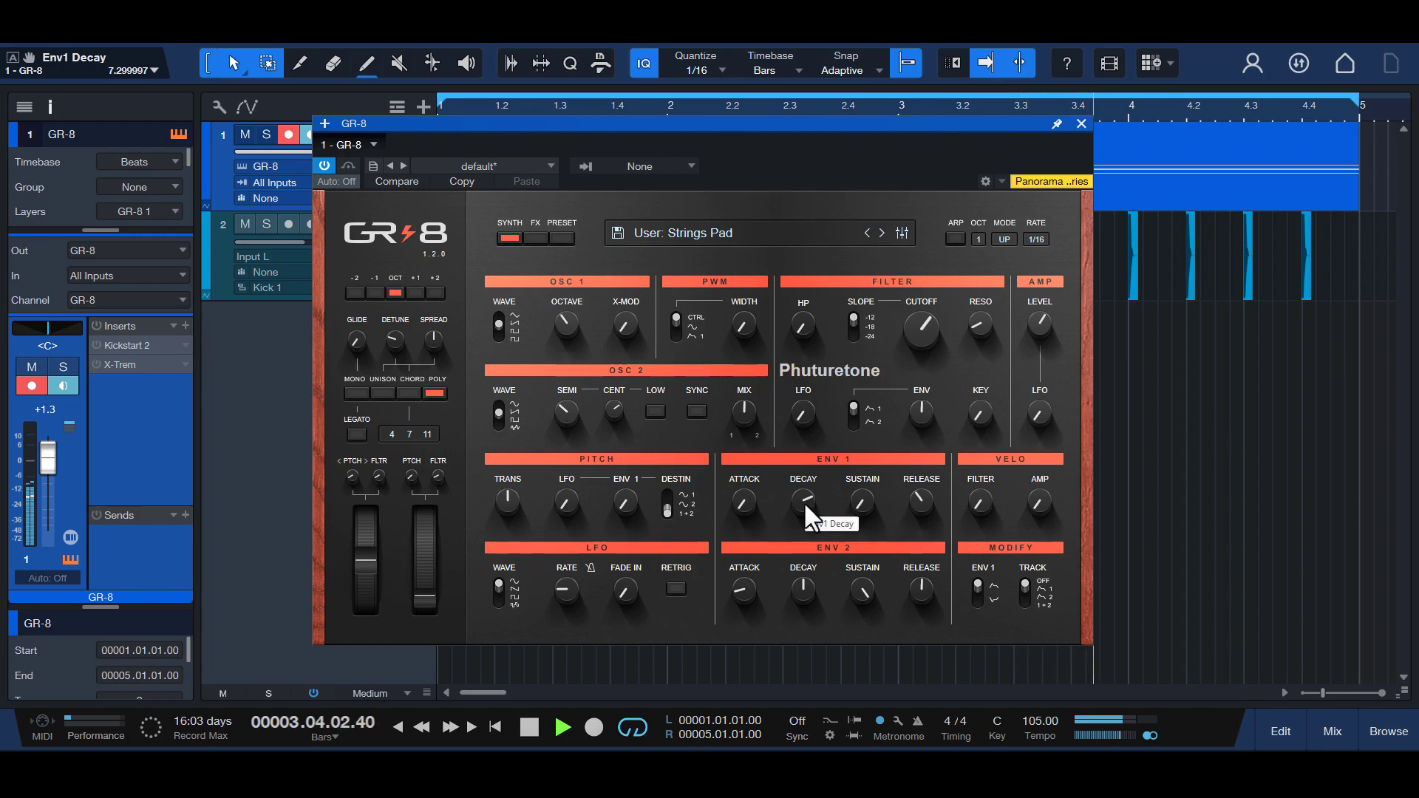
drag(806, 506, 799, 522)
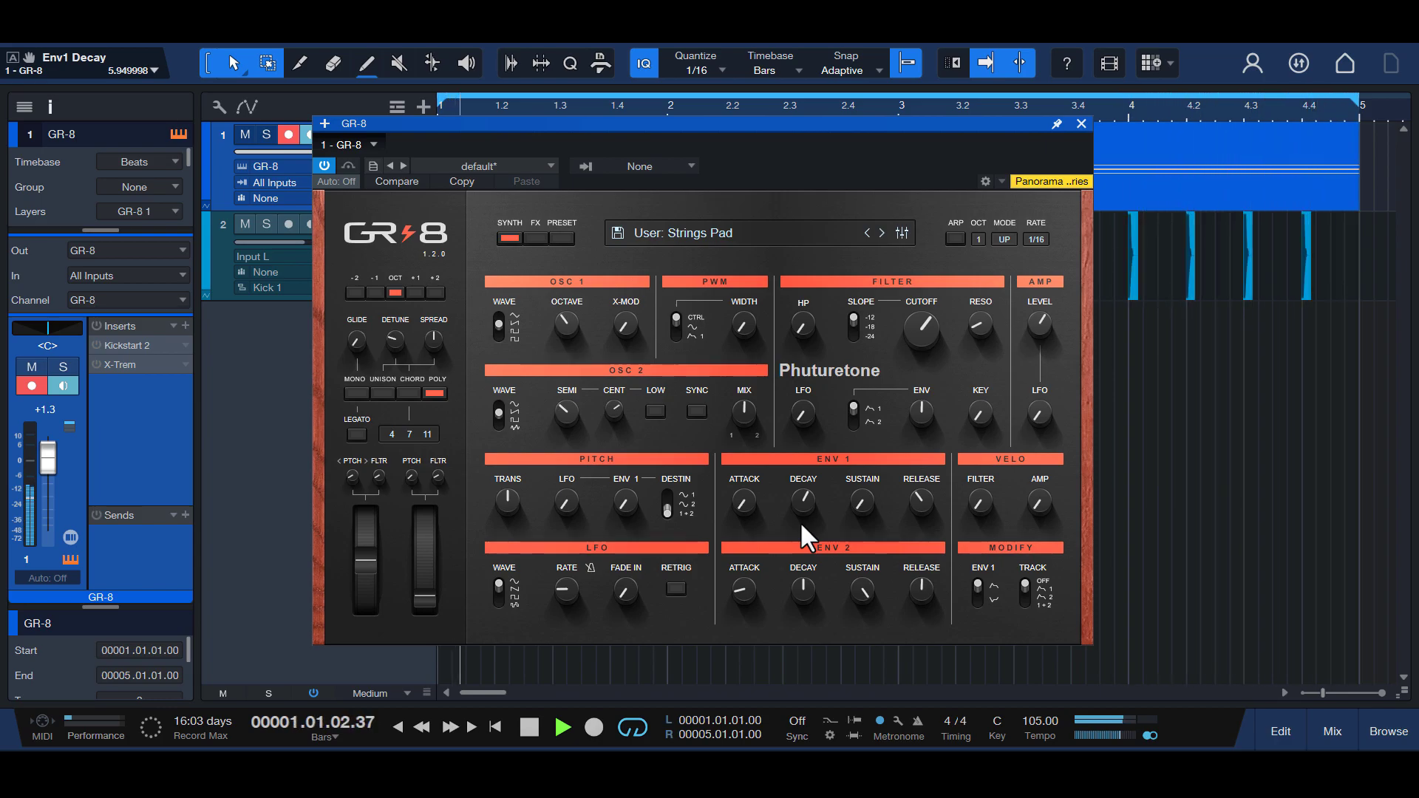
Step: Raise the Envelope 1 attack to 28 and on to 37.5, with its decay at 48.5
click(742, 502)
drag(747, 507, 795, 523)
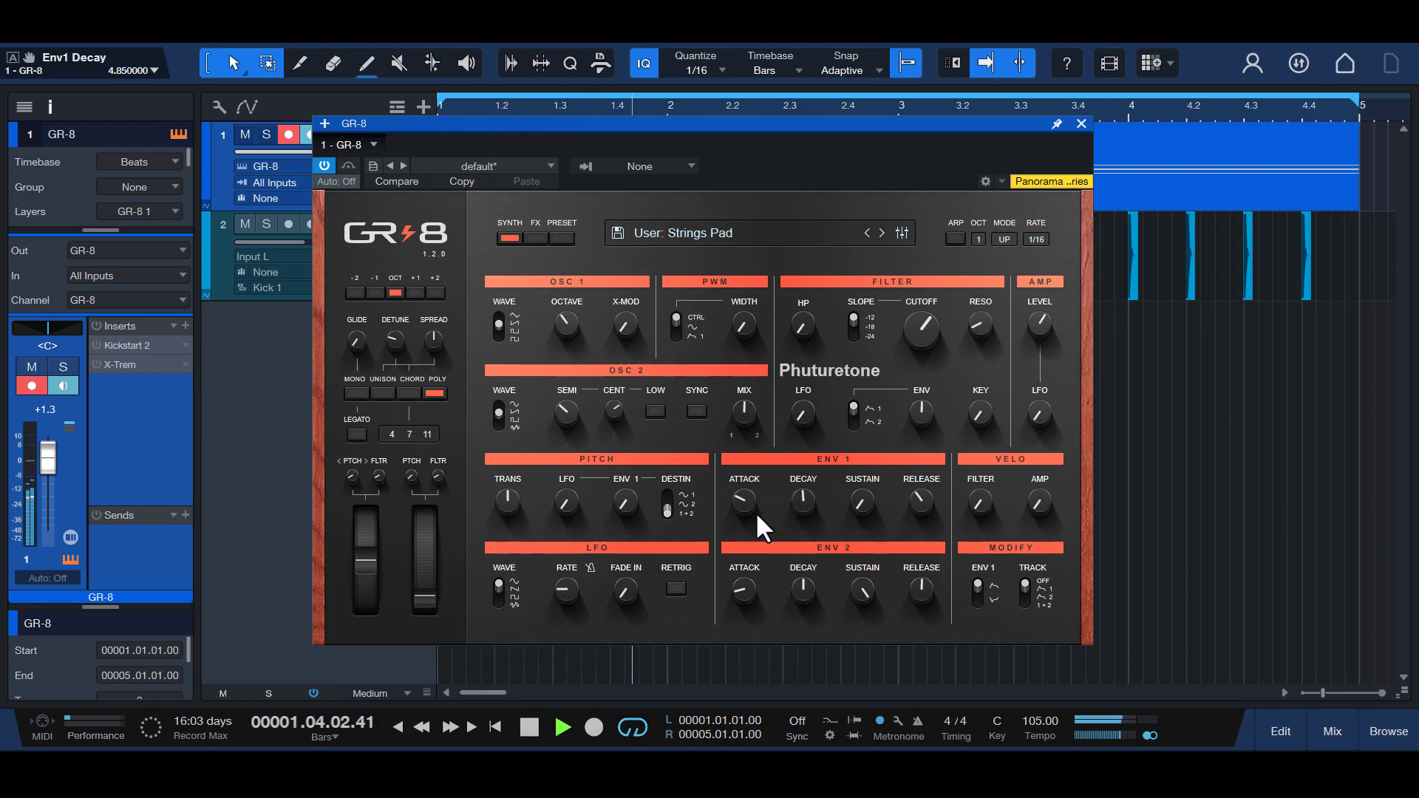
mouse_move(744, 504)
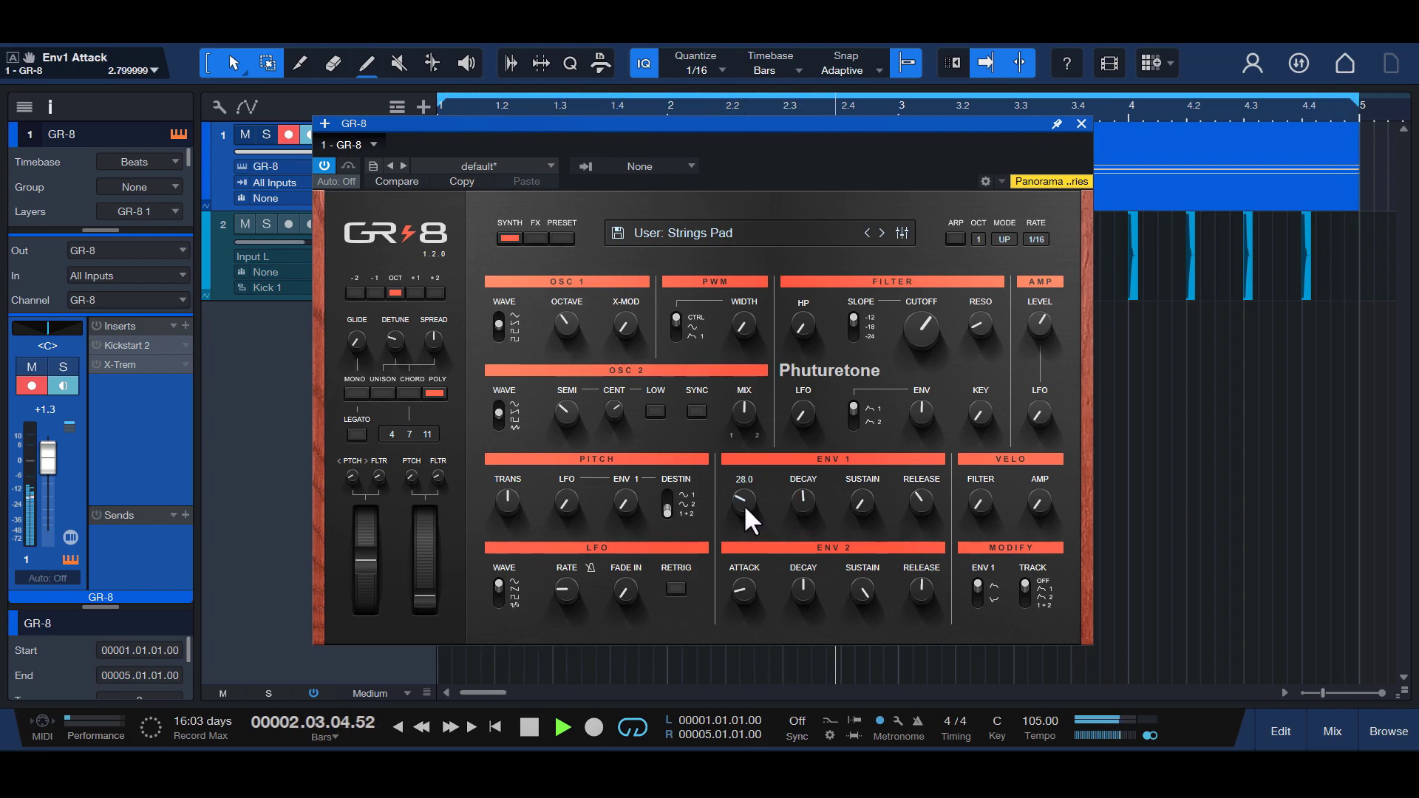
drag(744, 503, 744, 494)
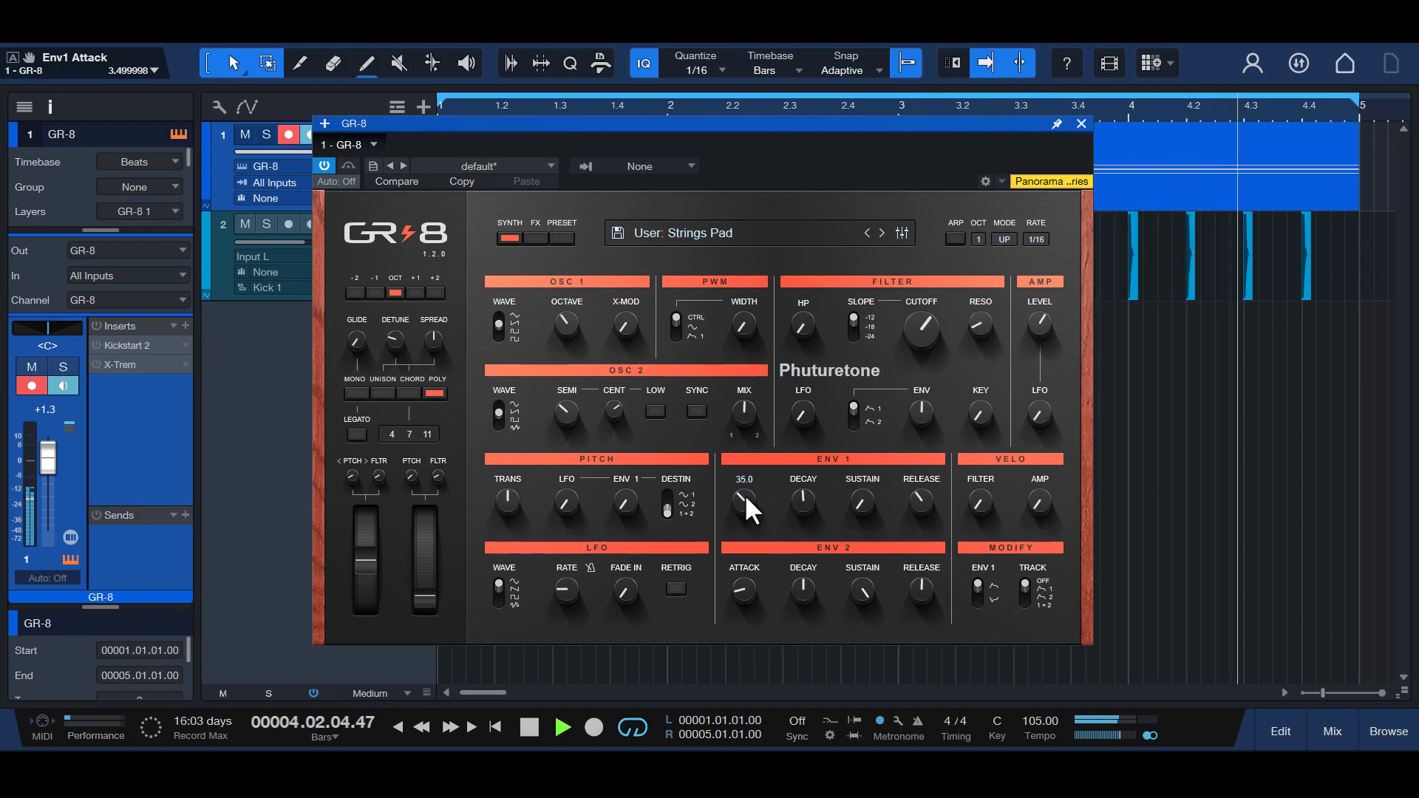
drag(744, 494, 744, 490)
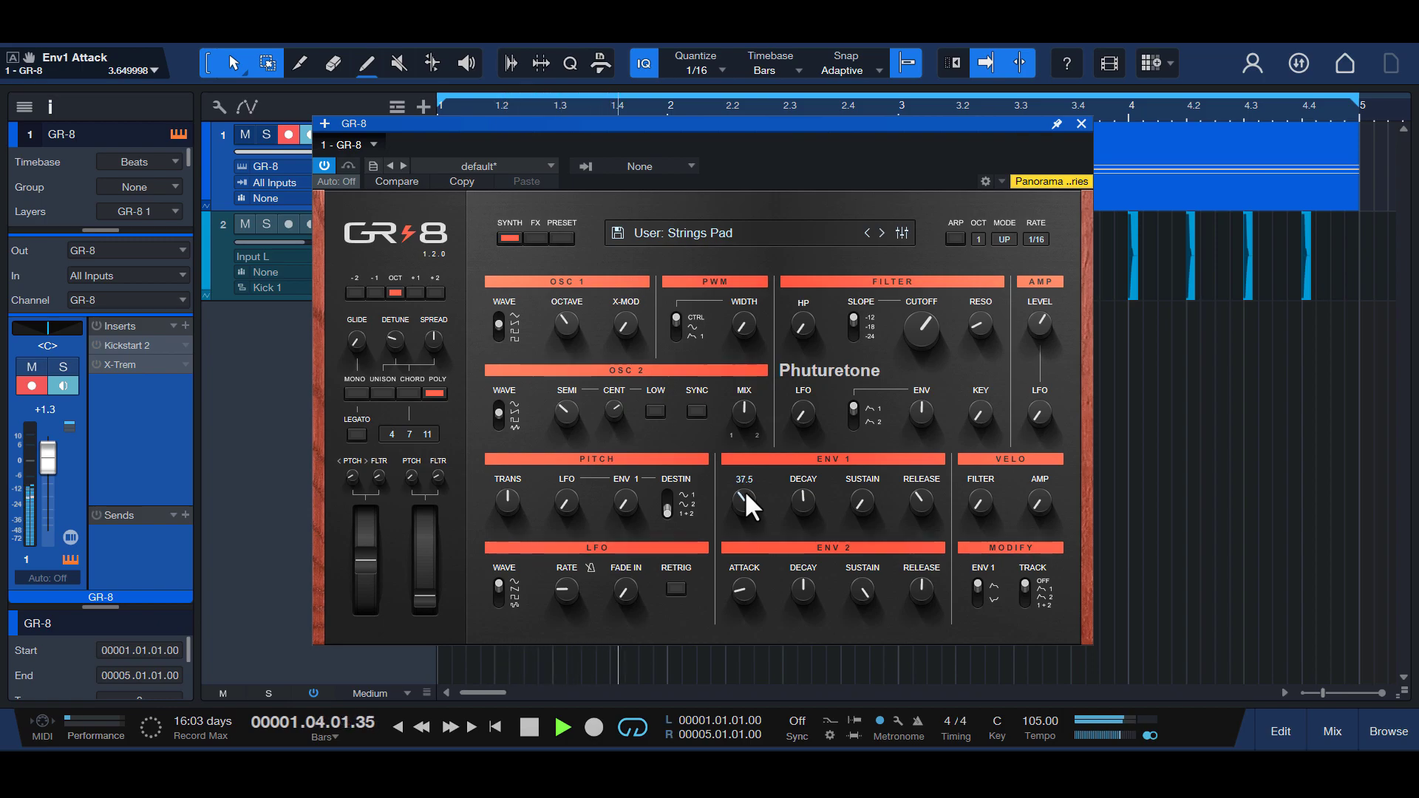
click(805, 501)
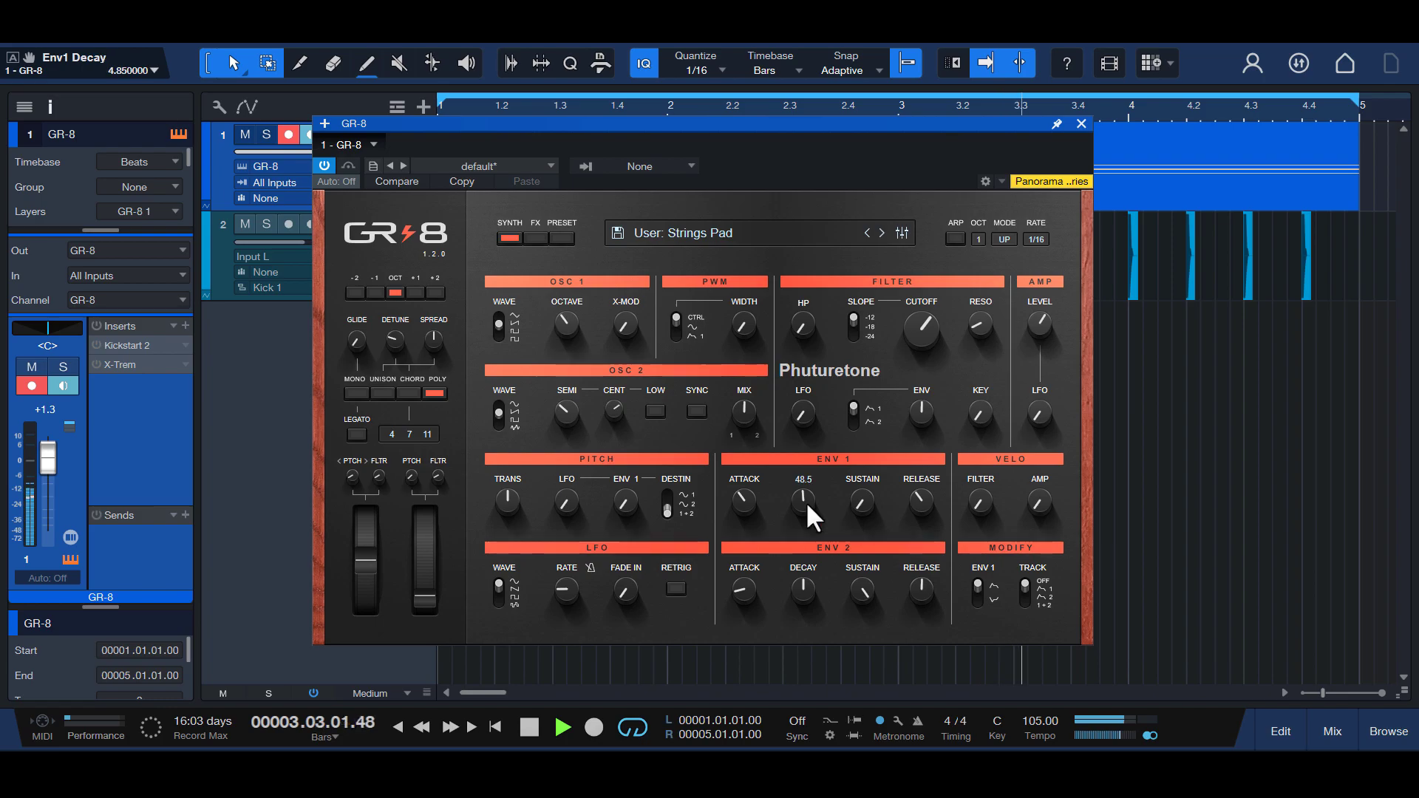
Step: Set the Envelope 1 decay to 60 and raise its attack to 49 and slightly beyond its midpoint
click(739, 506)
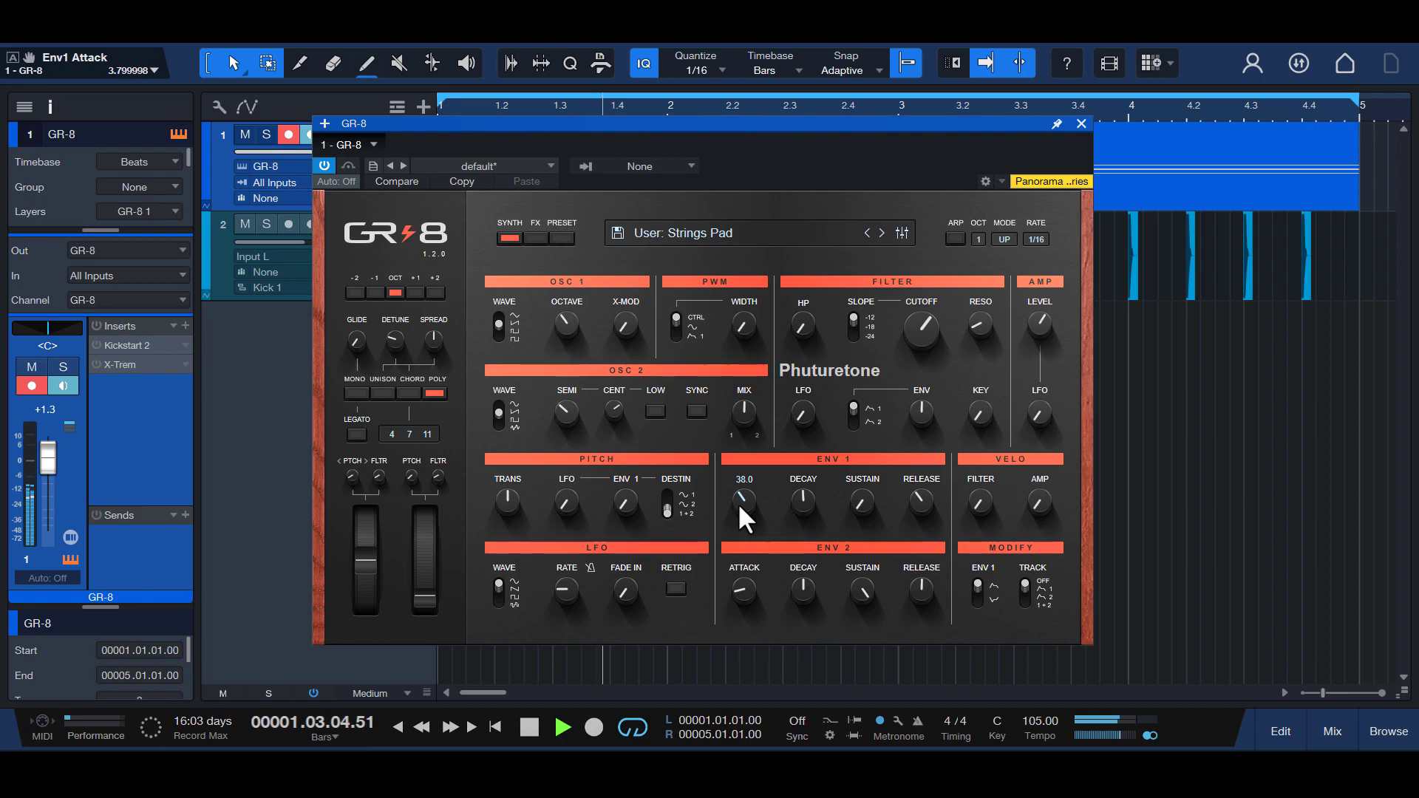
drag(739, 506, 818, 486)
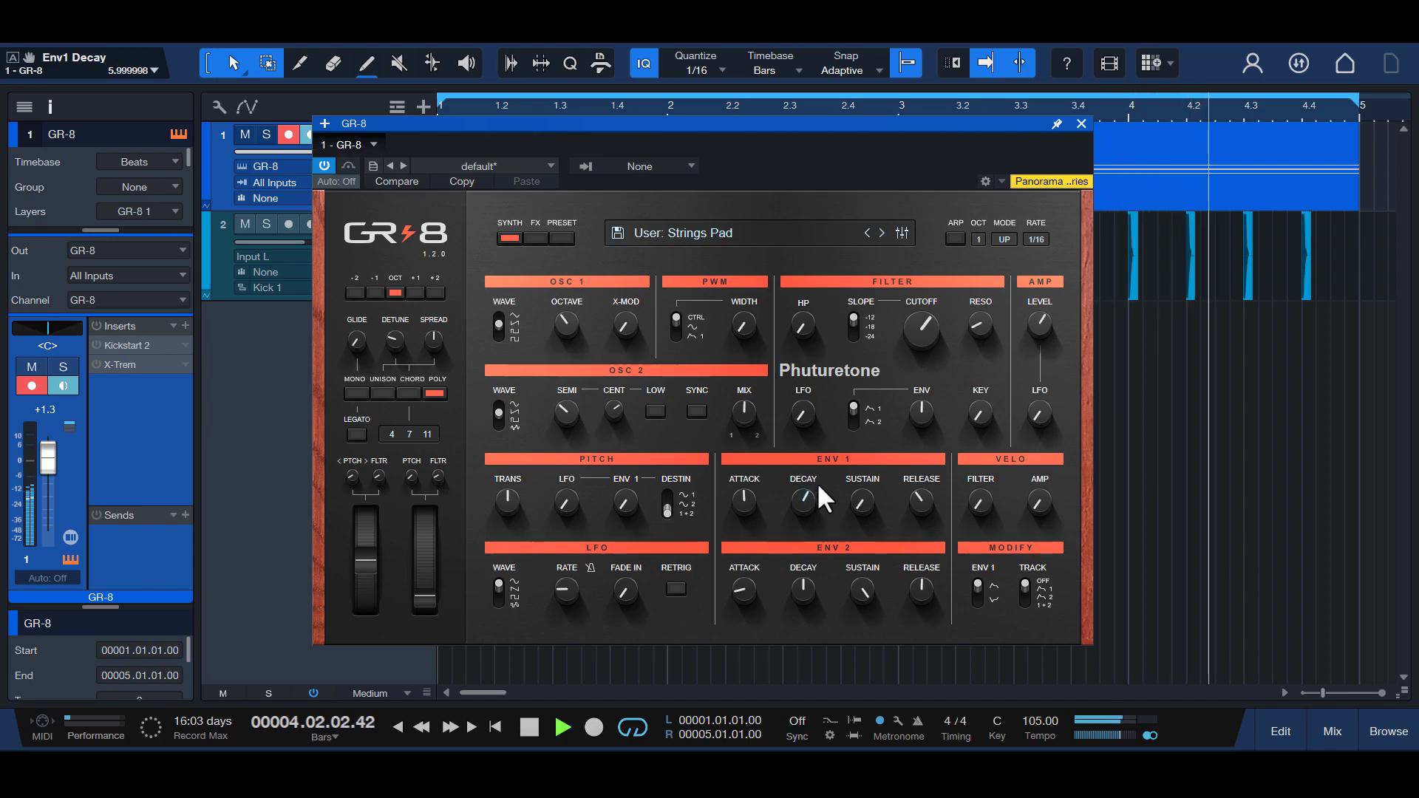
click(747, 503)
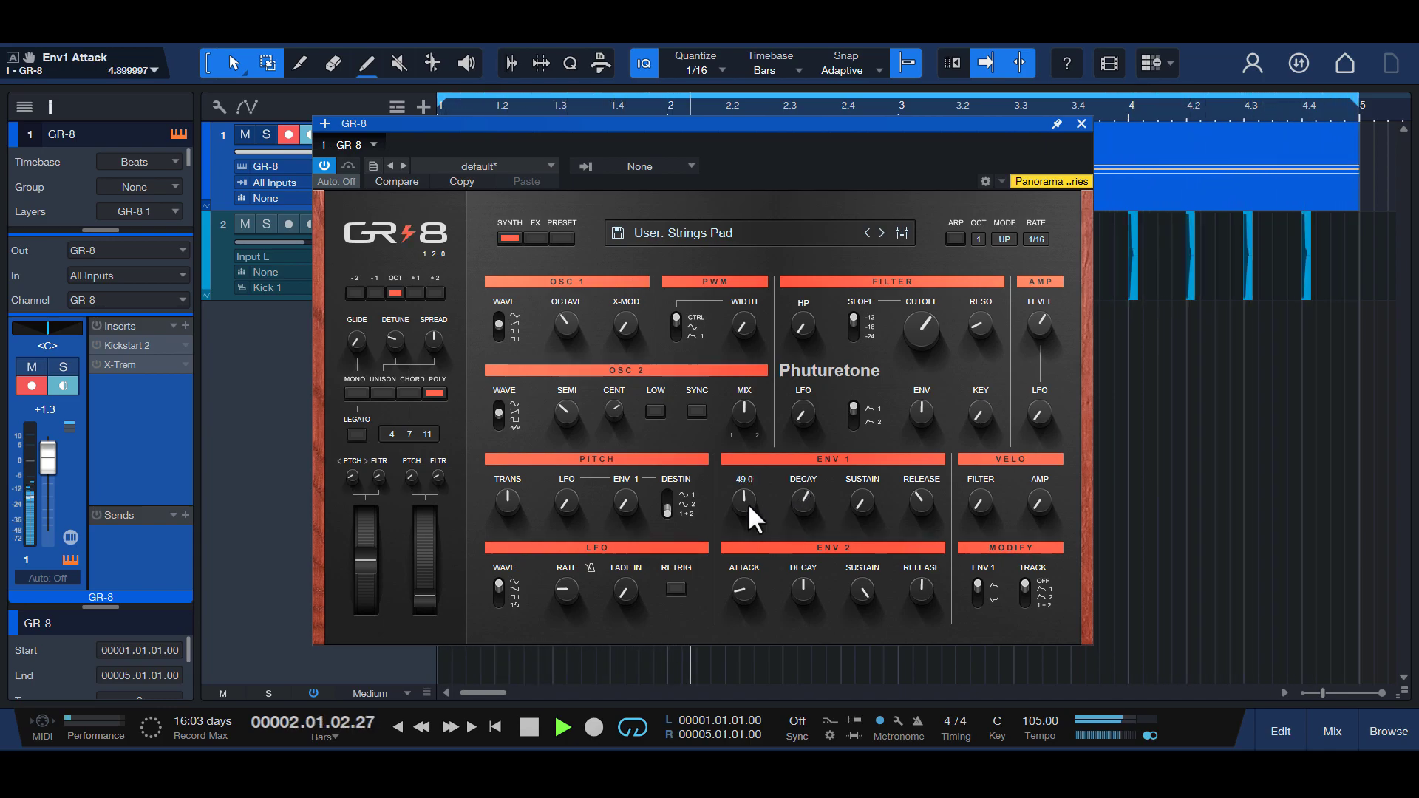
drag(747, 502, 751, 491)
Step: Compare the Envelope 1 decay at 49.5 and 66.5, finishing slightly below the higher setting
click(803, 501)
drag(801, 500, 801, 514)
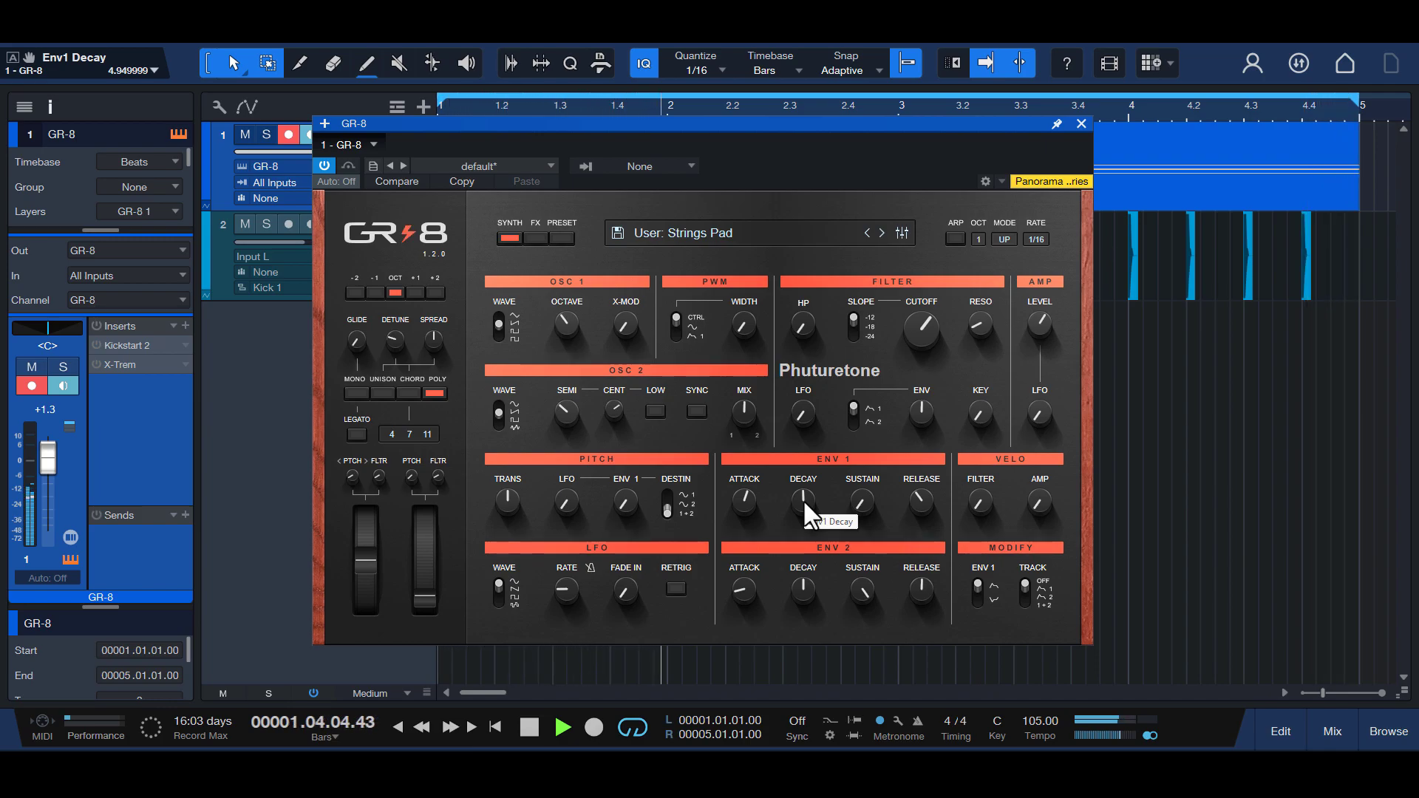
drag(804, 503, 822, 474)
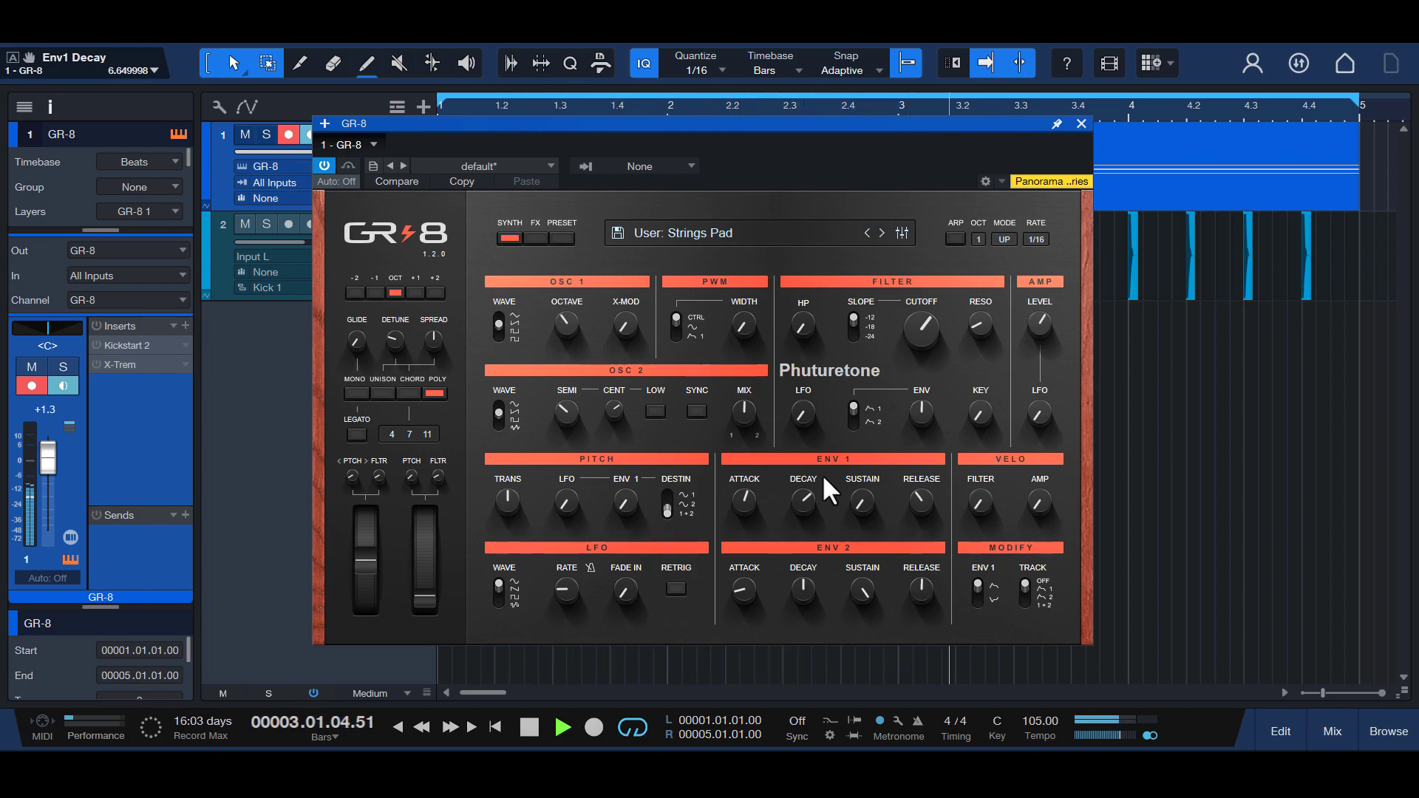
drag(806, 490, 796, 501)
Step: Raise the Envelope 1 sustain gradually through 10 and 13.5 to 15
click(860, 503)
drag(861, 499, 860, 490)
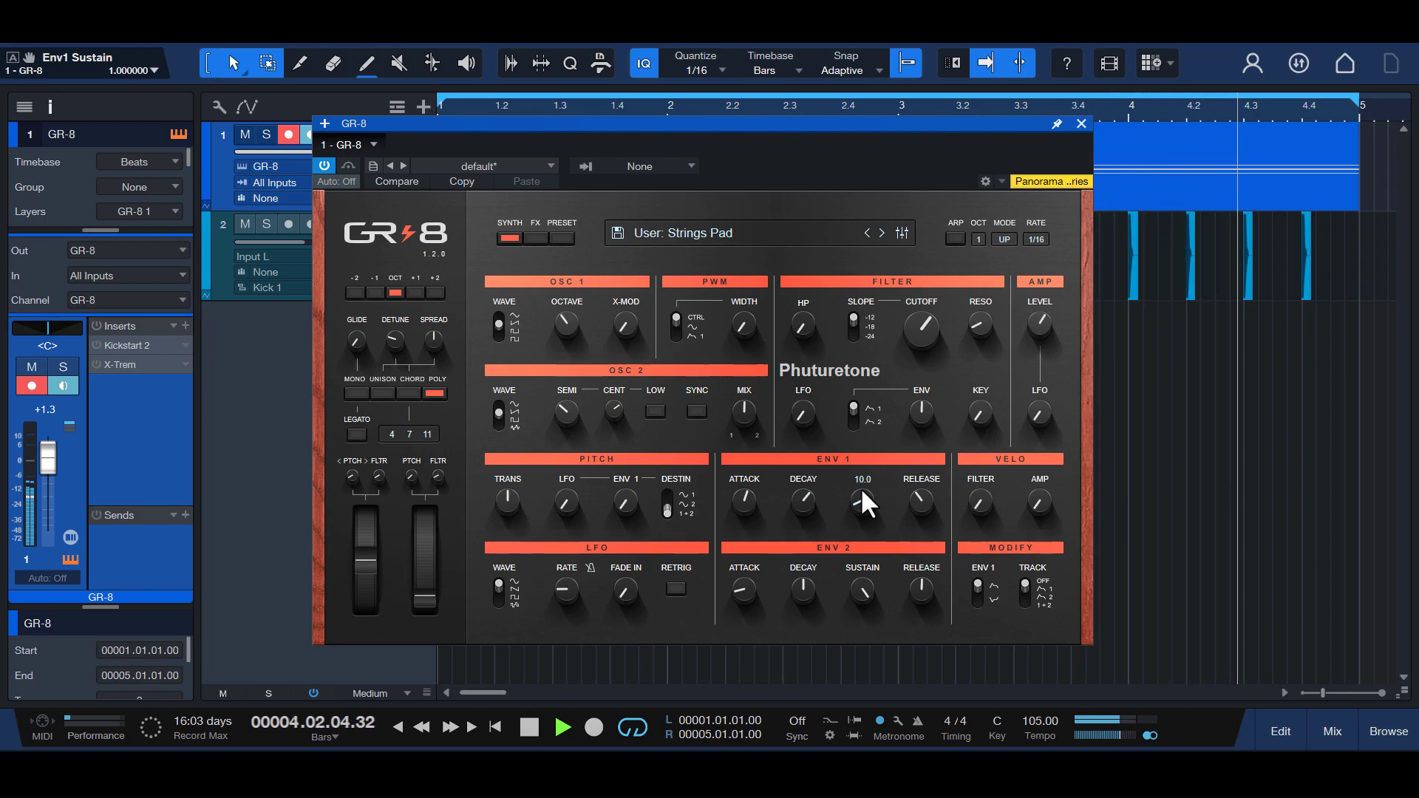
drag(862, 492, 863, 482)
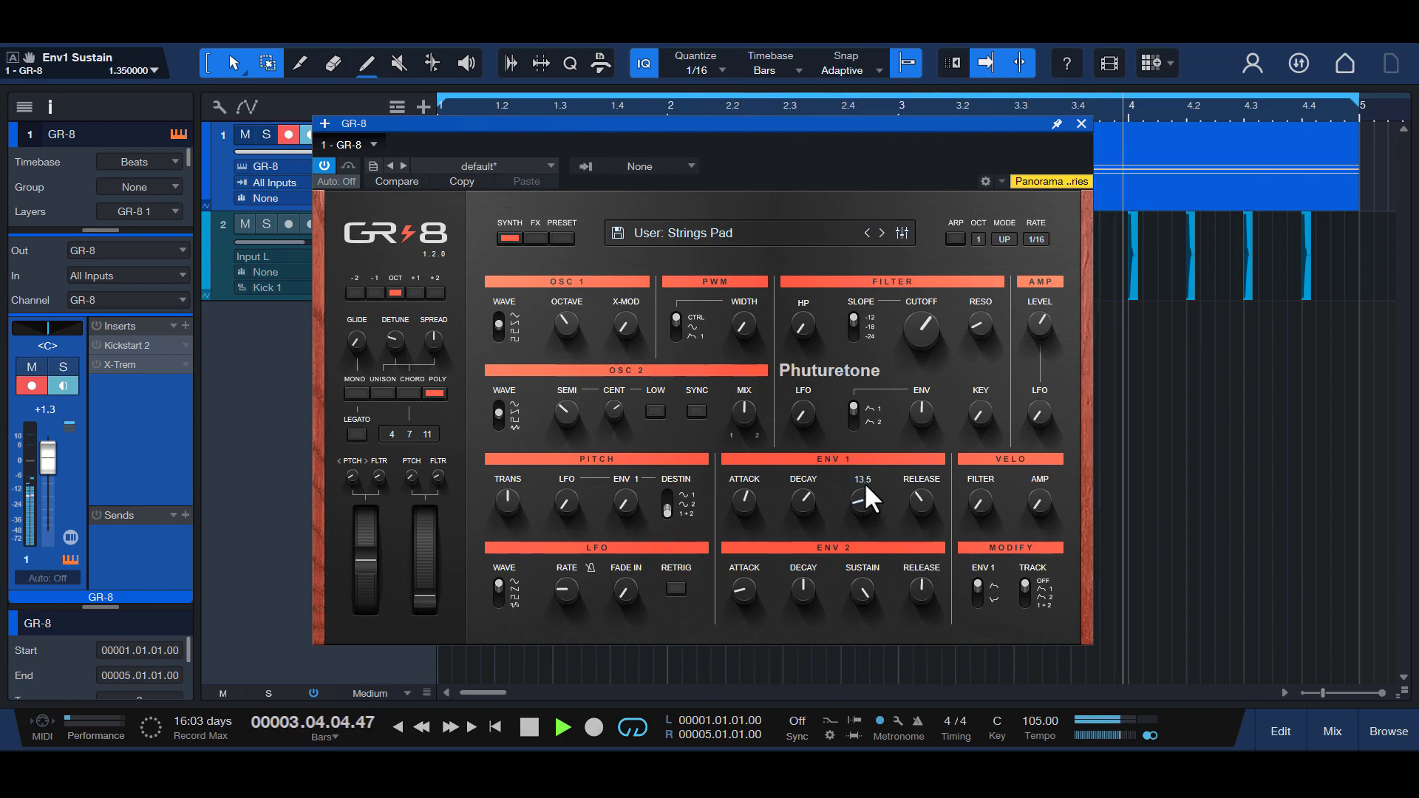
mouse_move(864, 481)
mouse_down()
mouse_move(872, 421)
mouse_move(872, 518)
mouse_move(868, 495)
mouse_up()
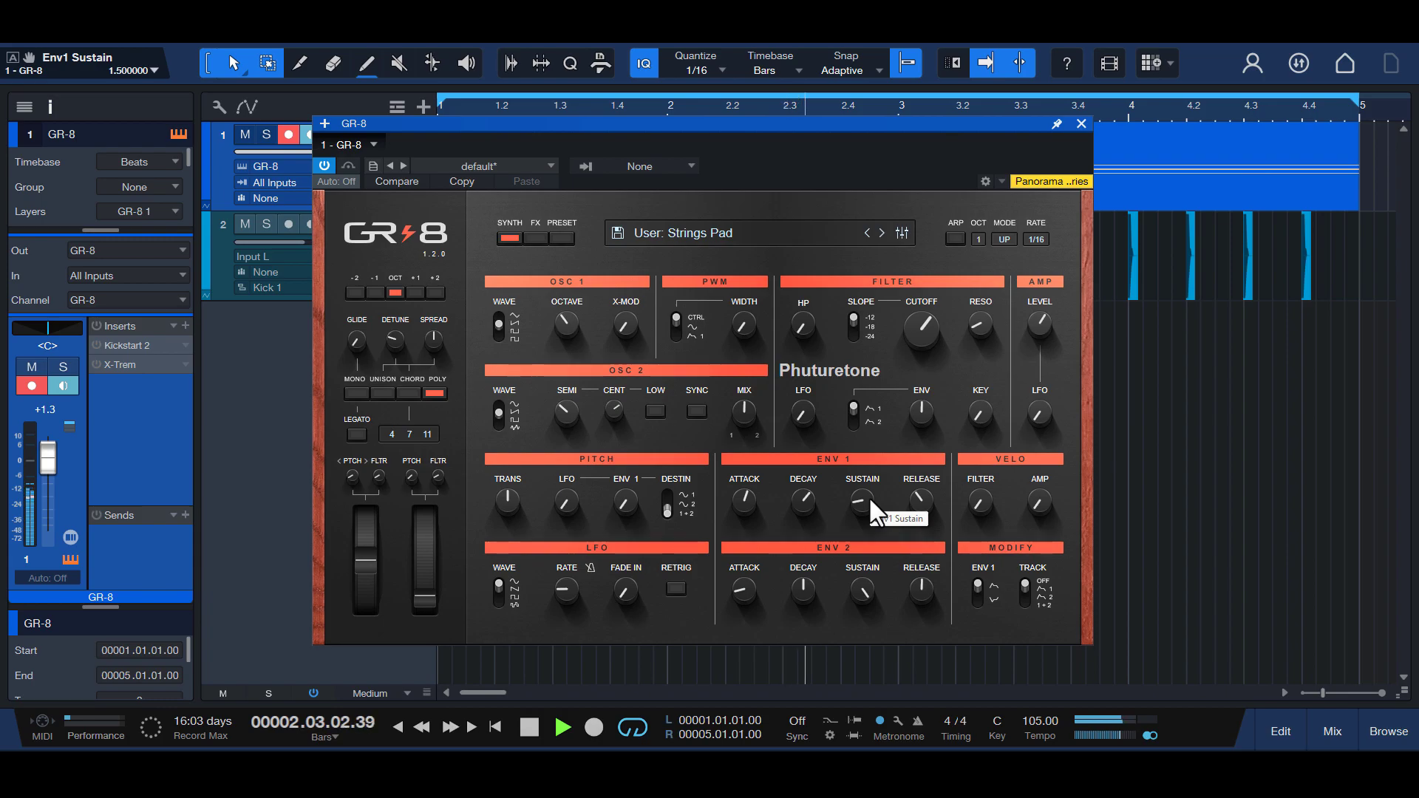
Step: Reset the filter envelope depth to 0 and shift the GR-8 window slightly
click(917, 406)
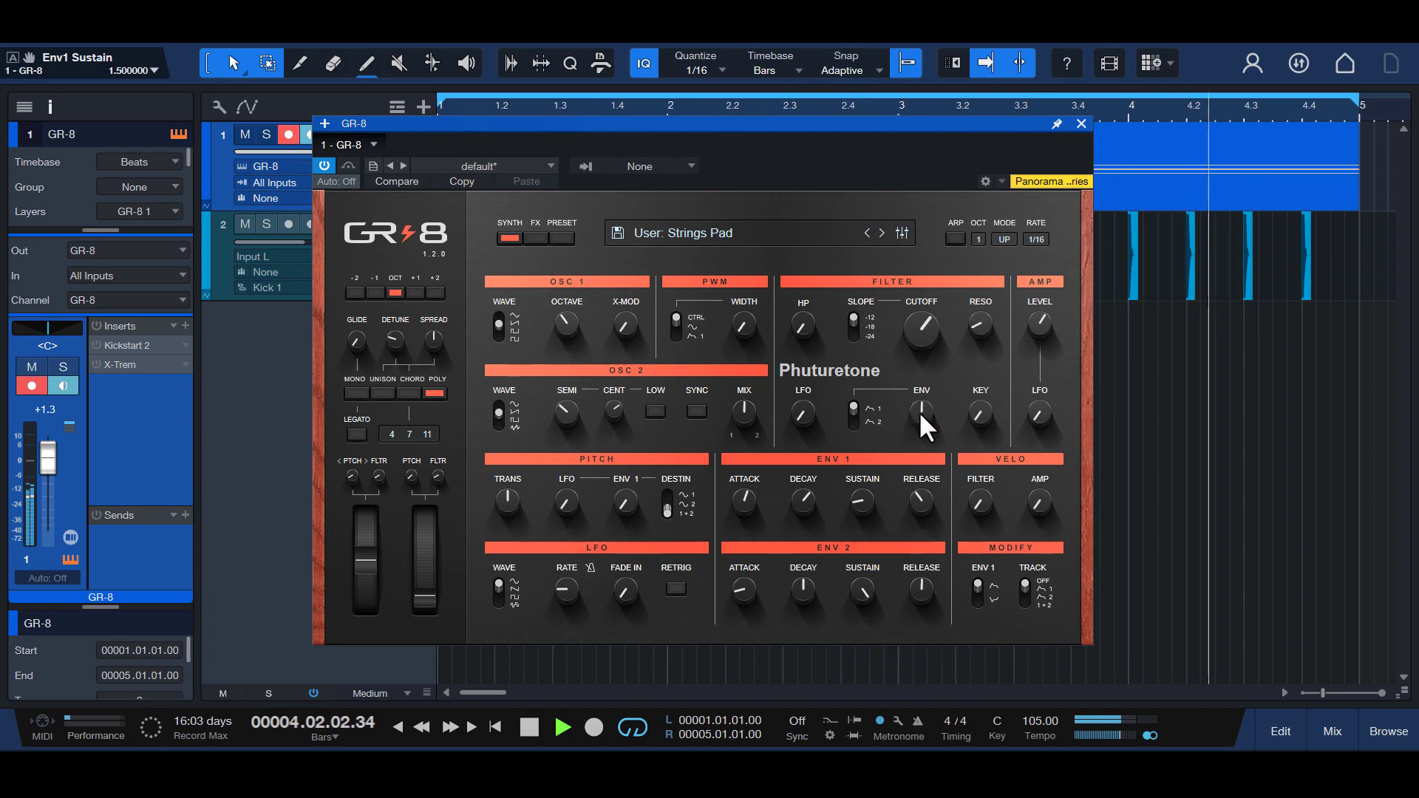
double_click(862, 501)
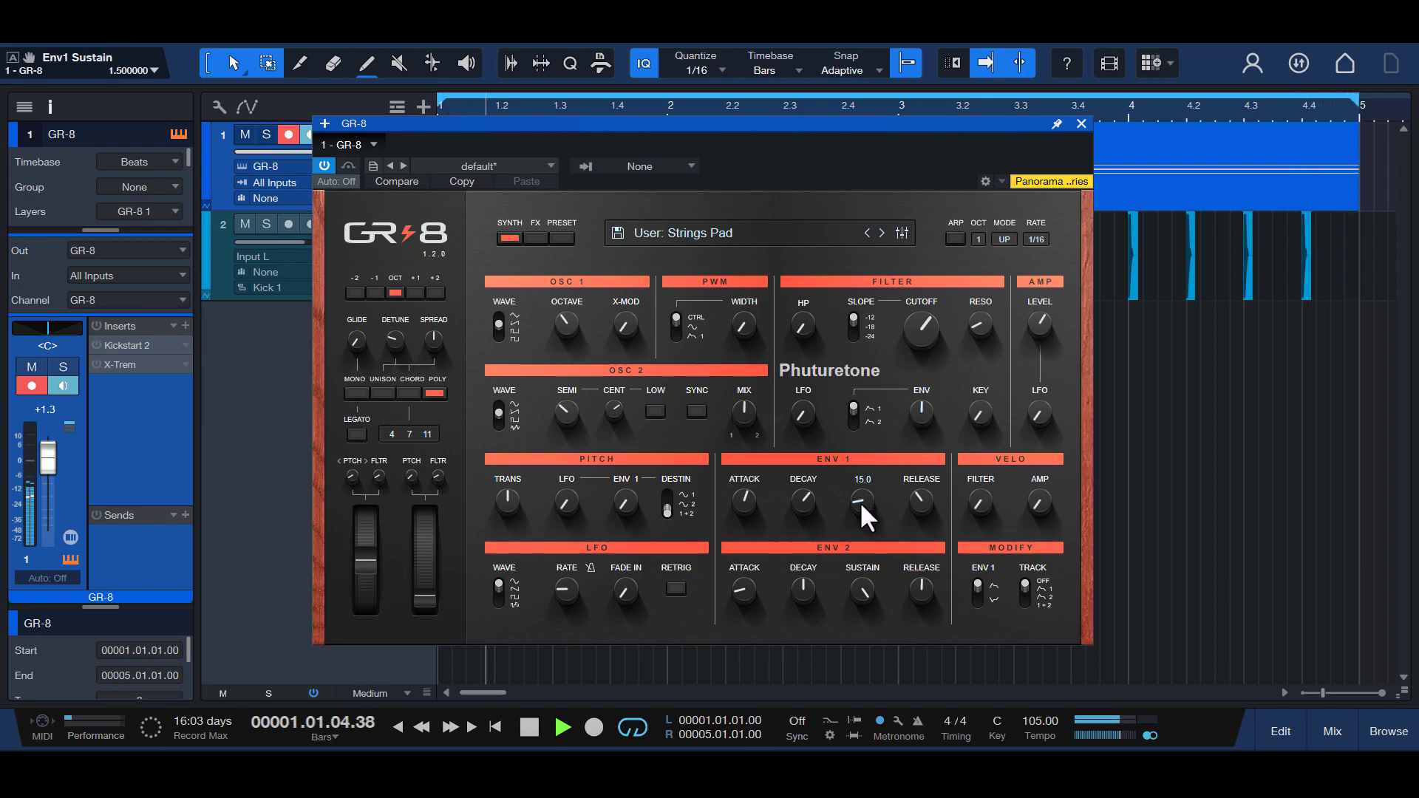
drag(925, 413, 920, 472)
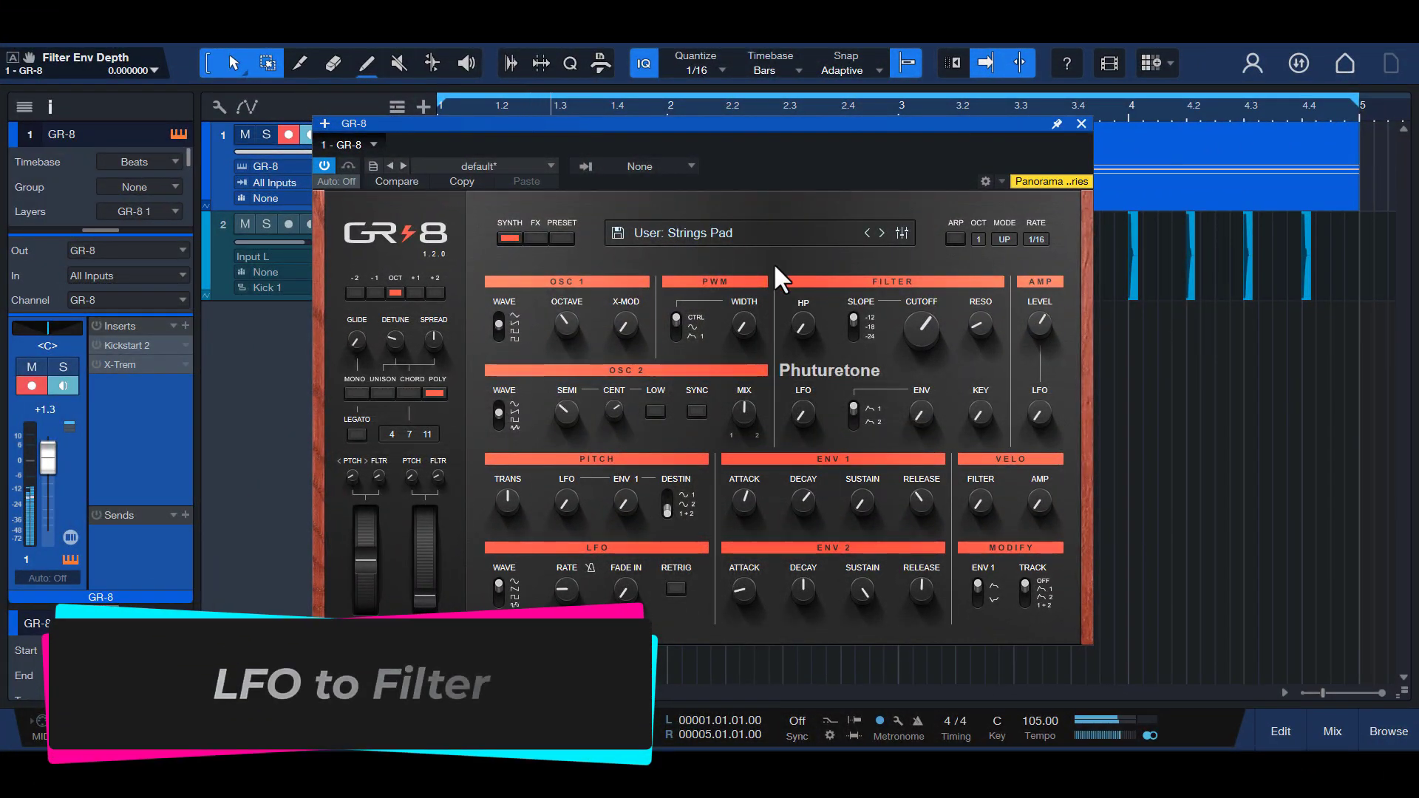
mouse_move(753, 126)
mouse_down()
mouse_move(731, 122)
mouse_move(769, 118)
mouse_up()
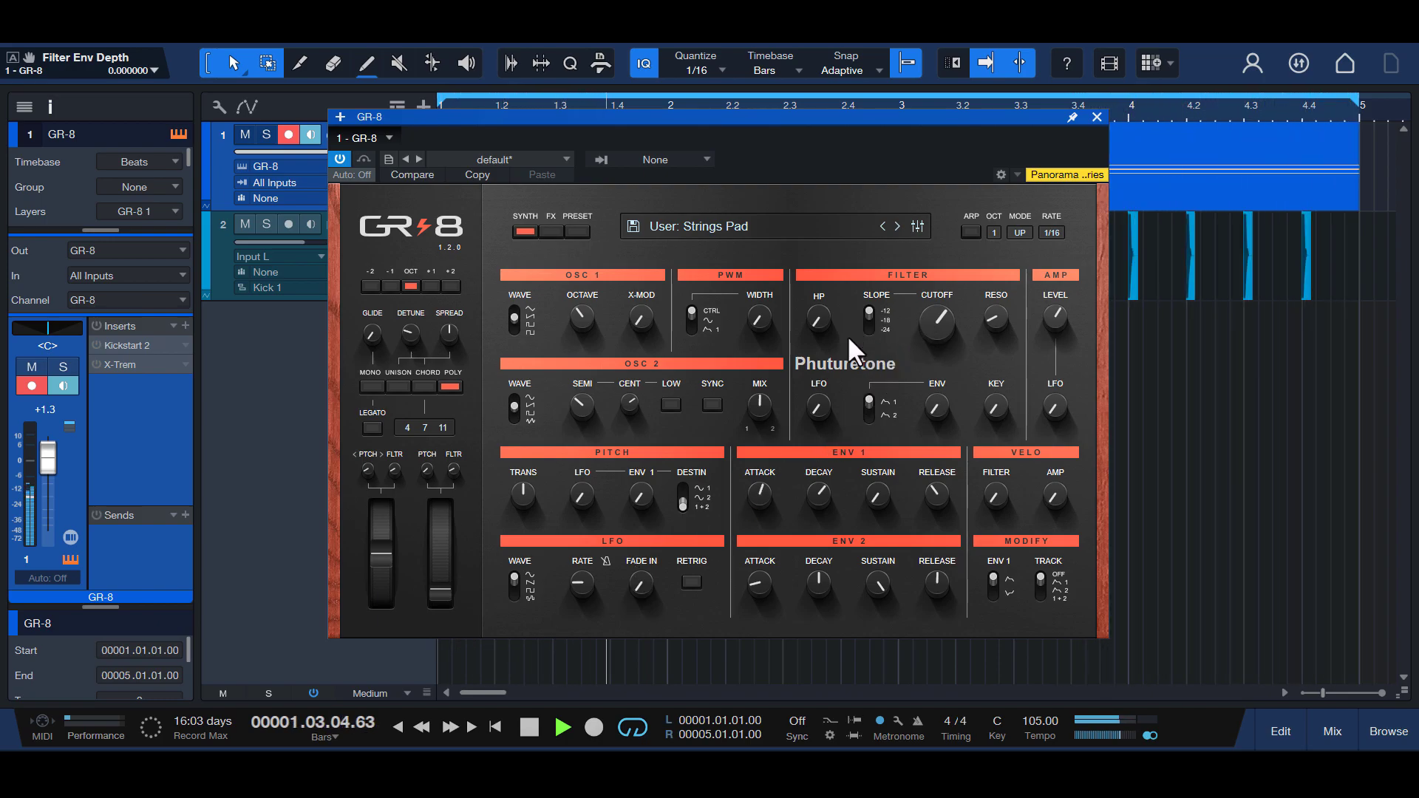
Step: Raise the filter LFO depth well past halfway and sync the LFO rate to the song tempo
mouse_move(821, 408)
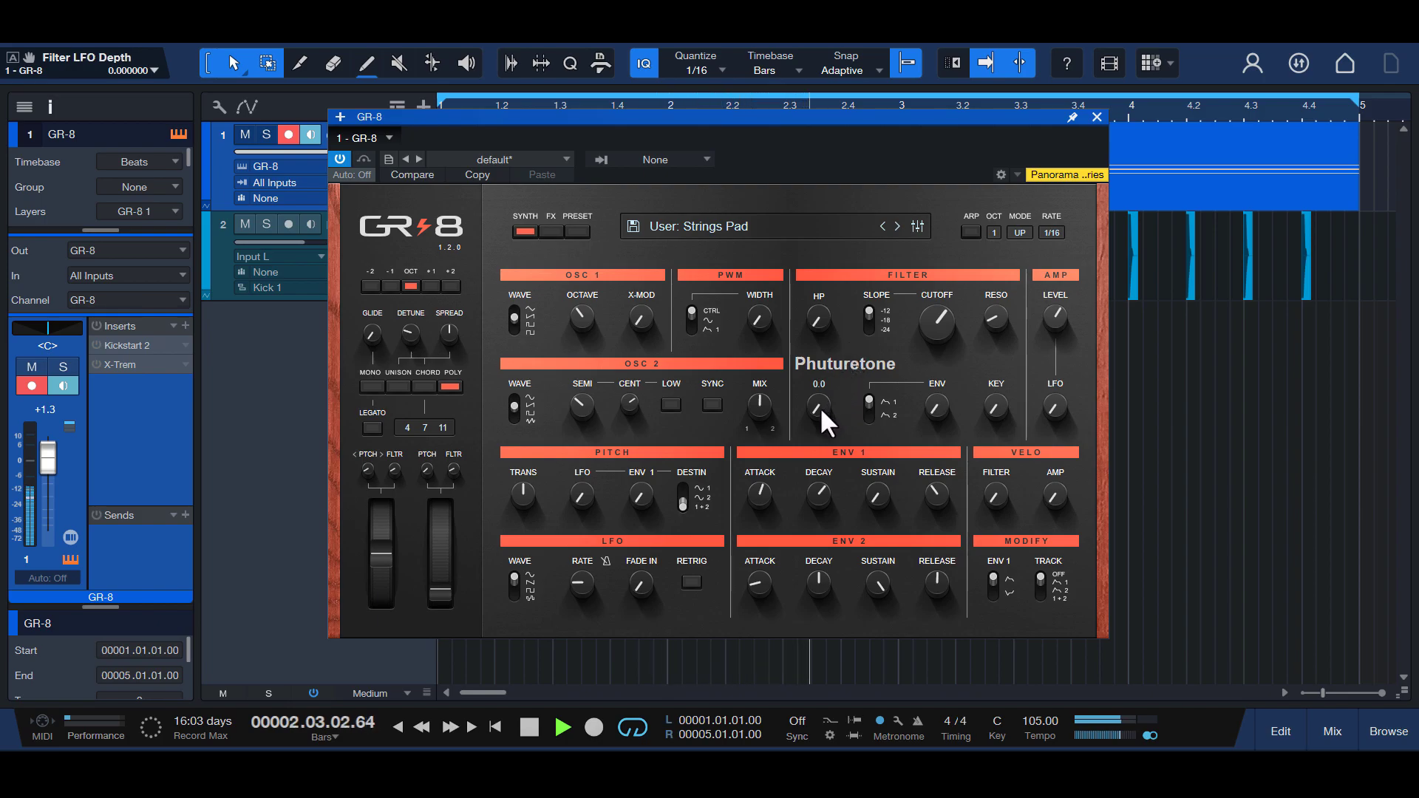
drag(819, 407, 831, 286)
click(604, 560)
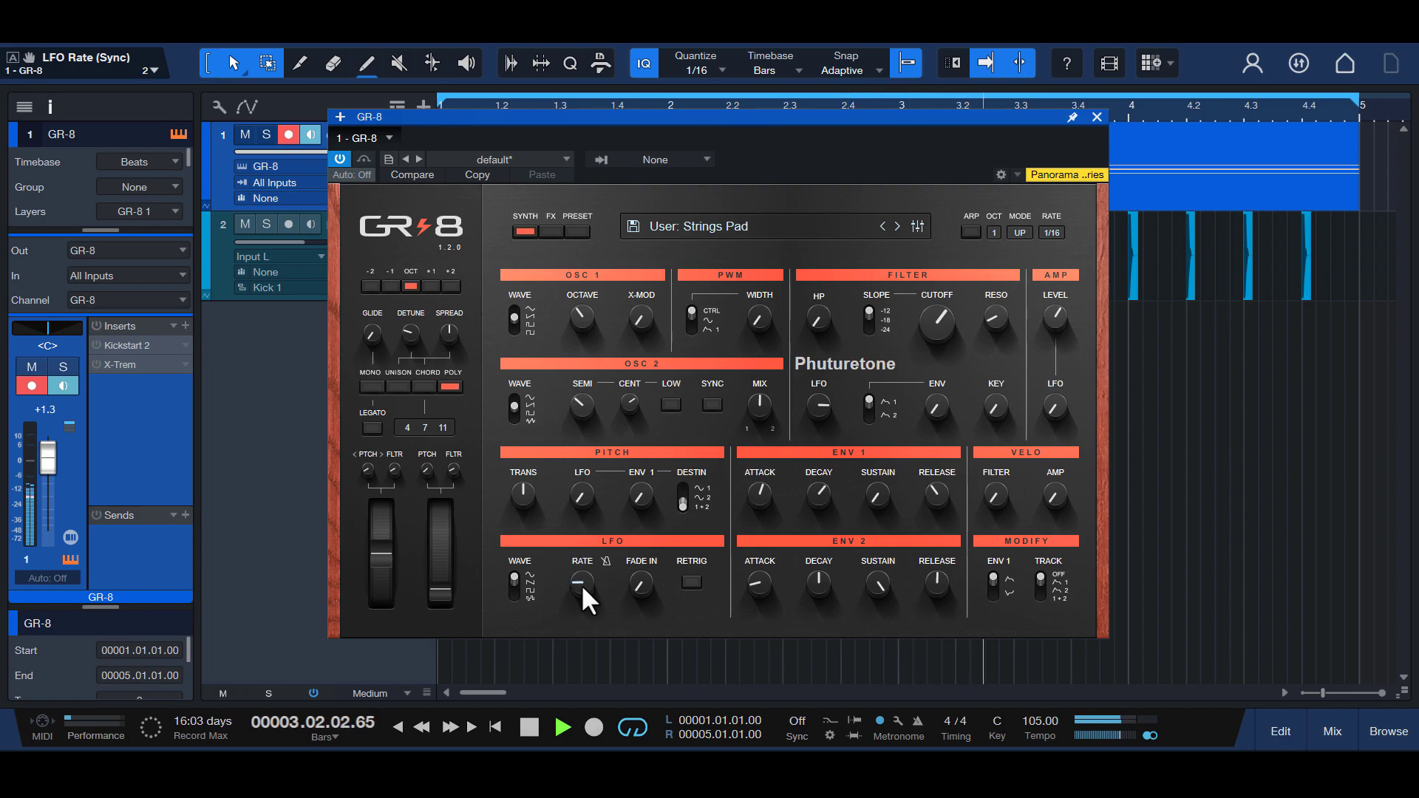
Step: Switch the LFO waveform to square and speed up its synced rate to 3/4 and on to 3/8
click(513, 578)
click(512, 591)
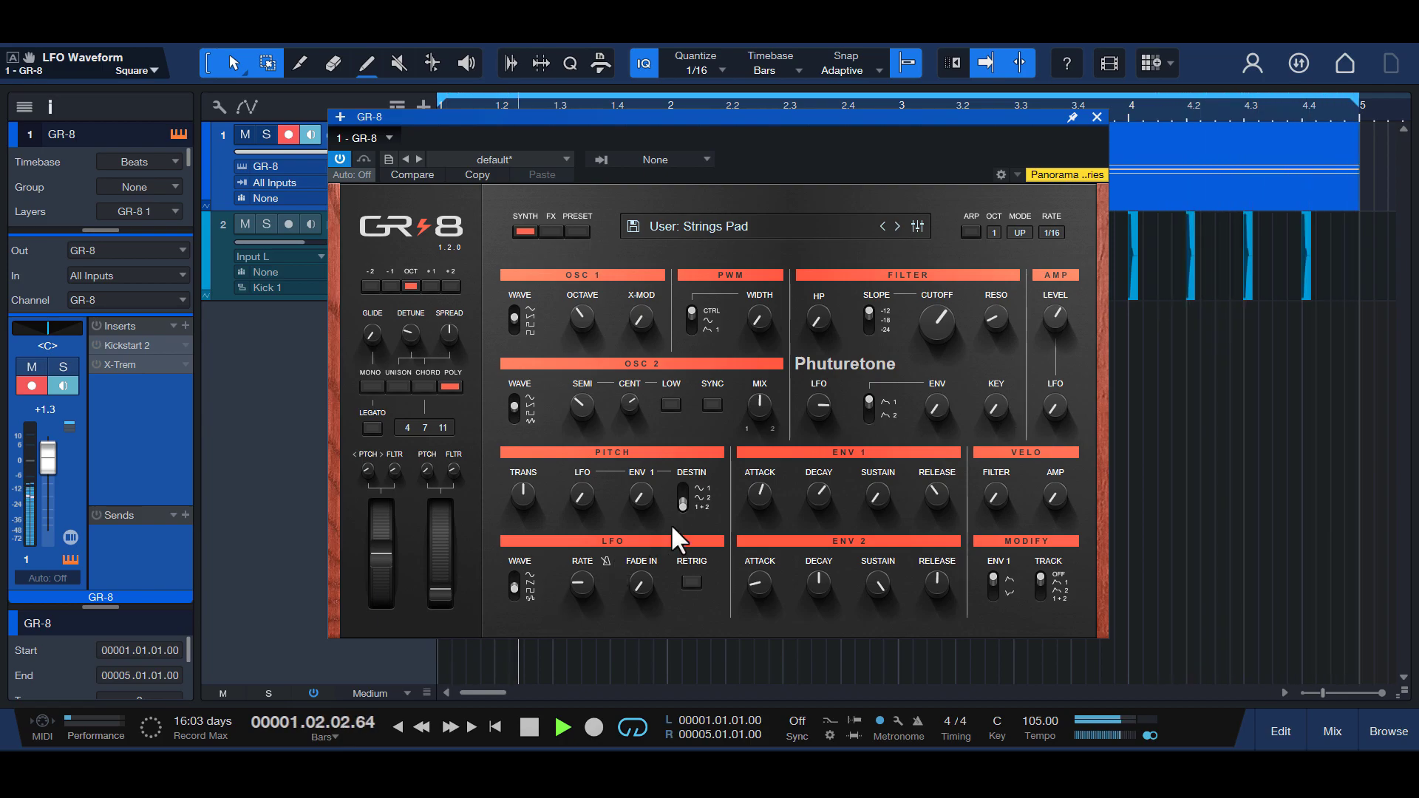
mouse_move(579, 583)
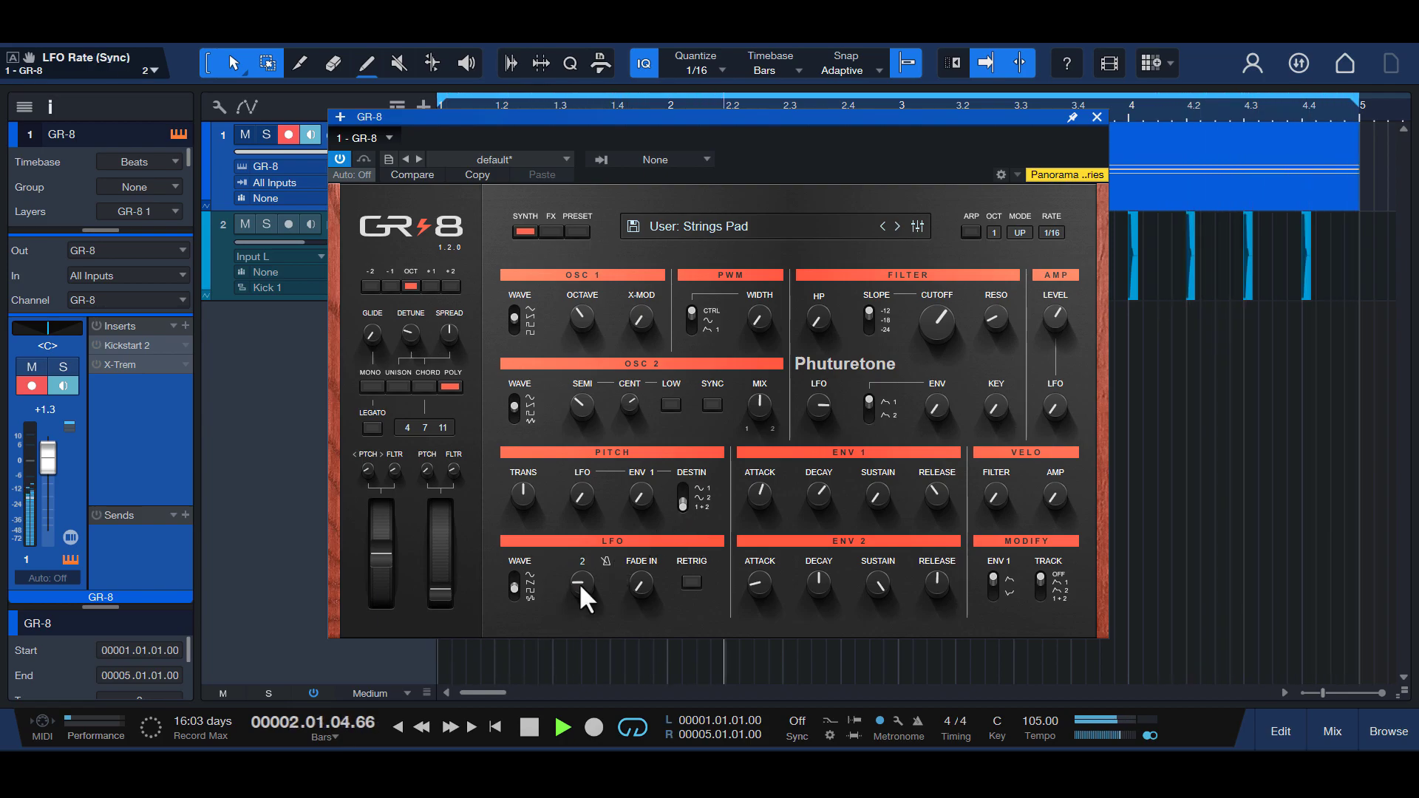
drag(584, 576, 592, 571)
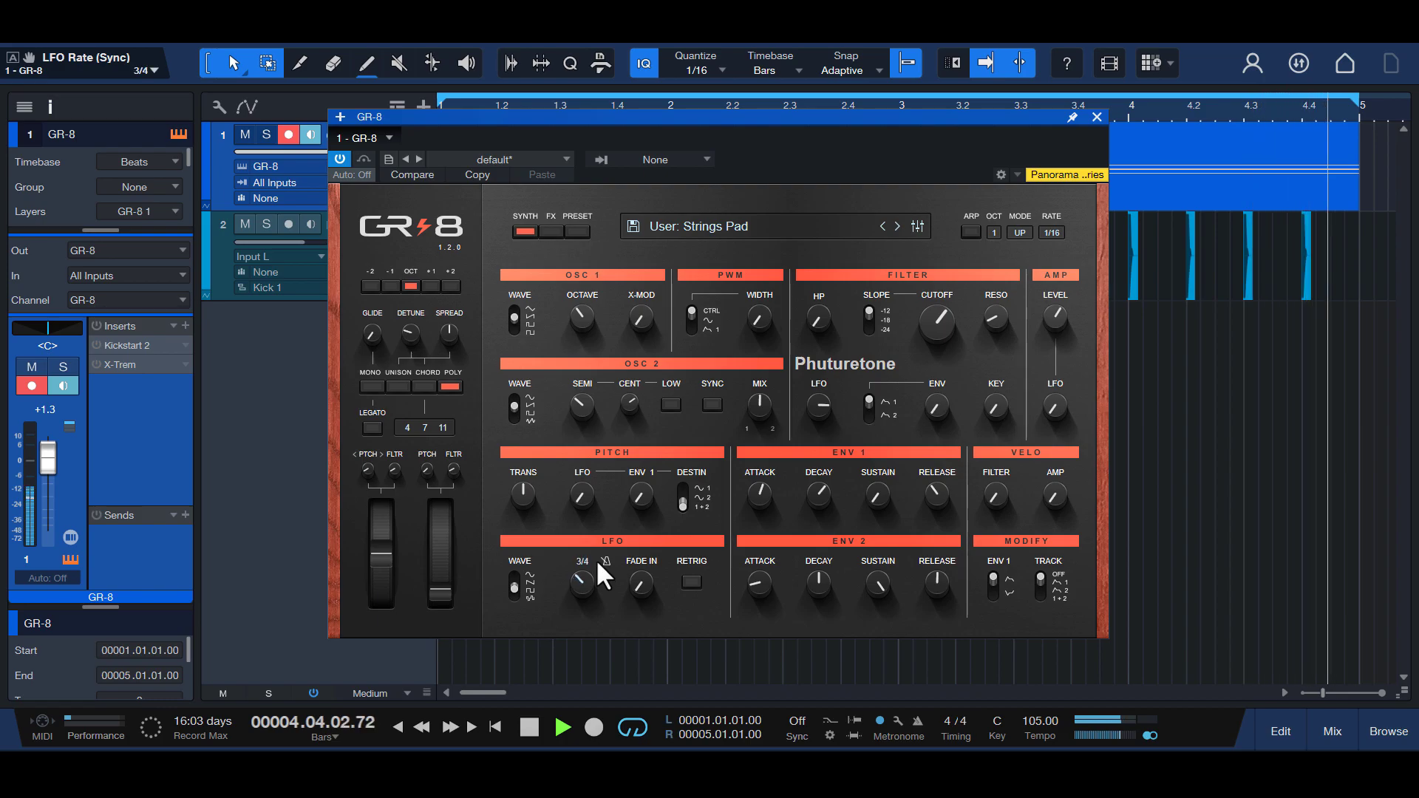
drag(581, 584, 600, 555)
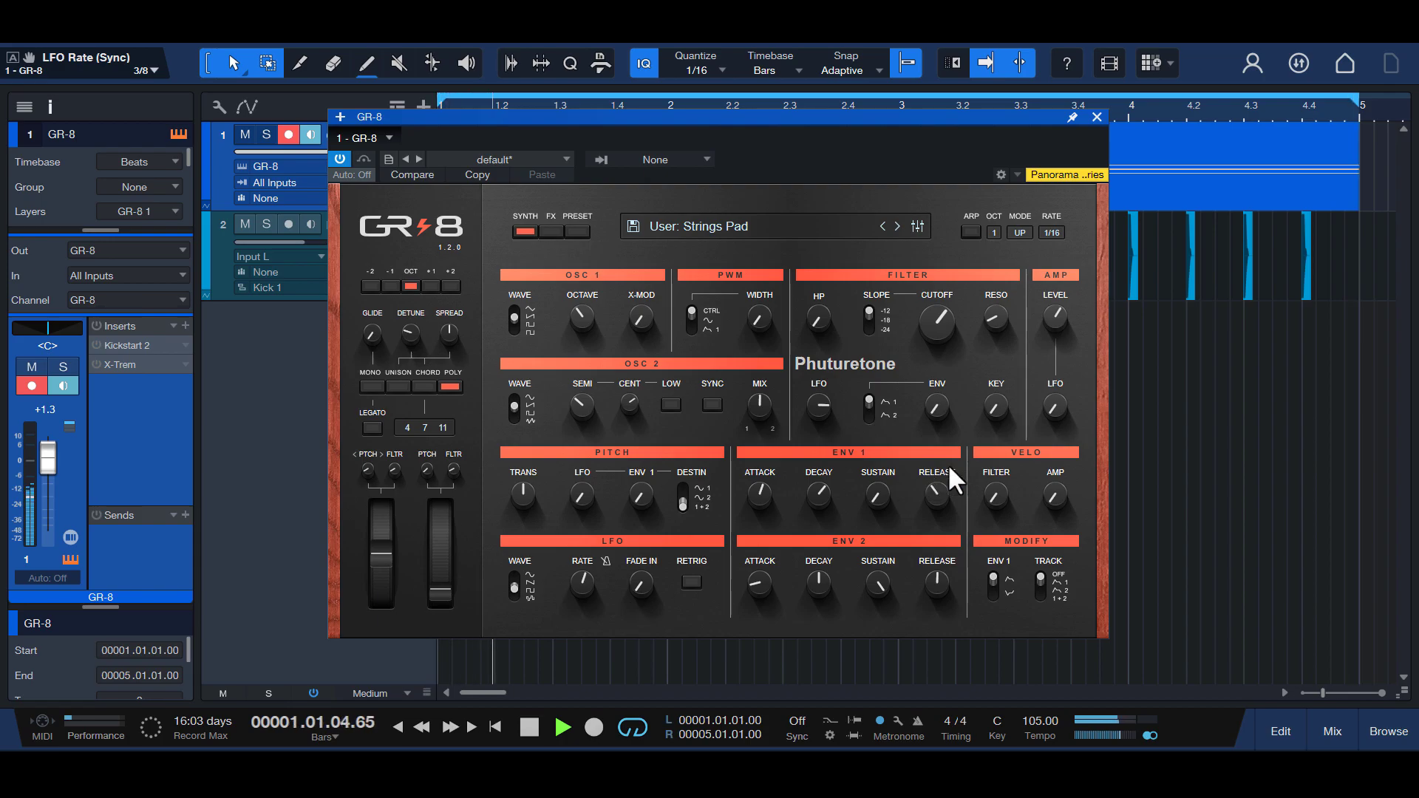
Step: Lower the filter LFO depth to 49, change the LFO waveform to saw, and raise the depth slightly
drag(817, 405, 828, 452)
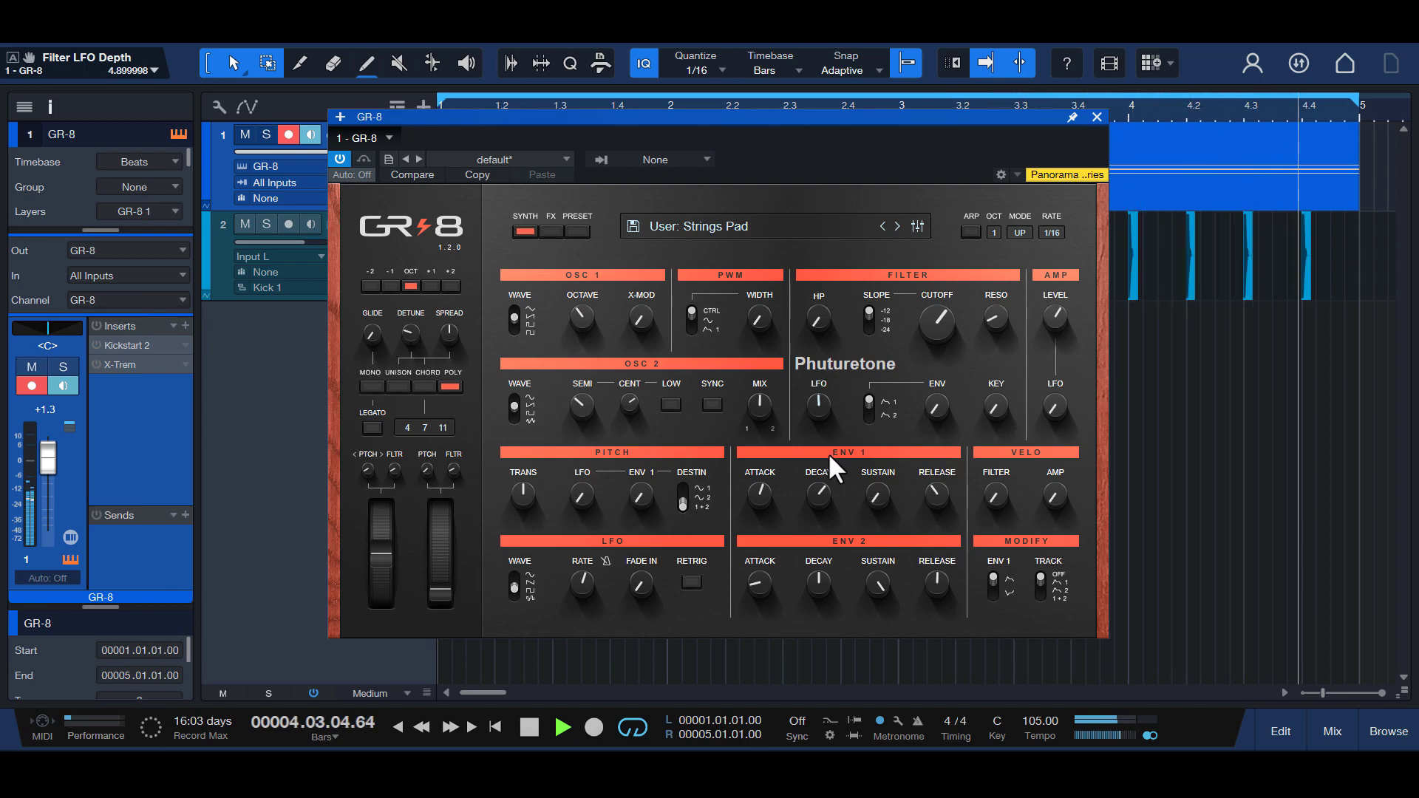
click(515, 584)
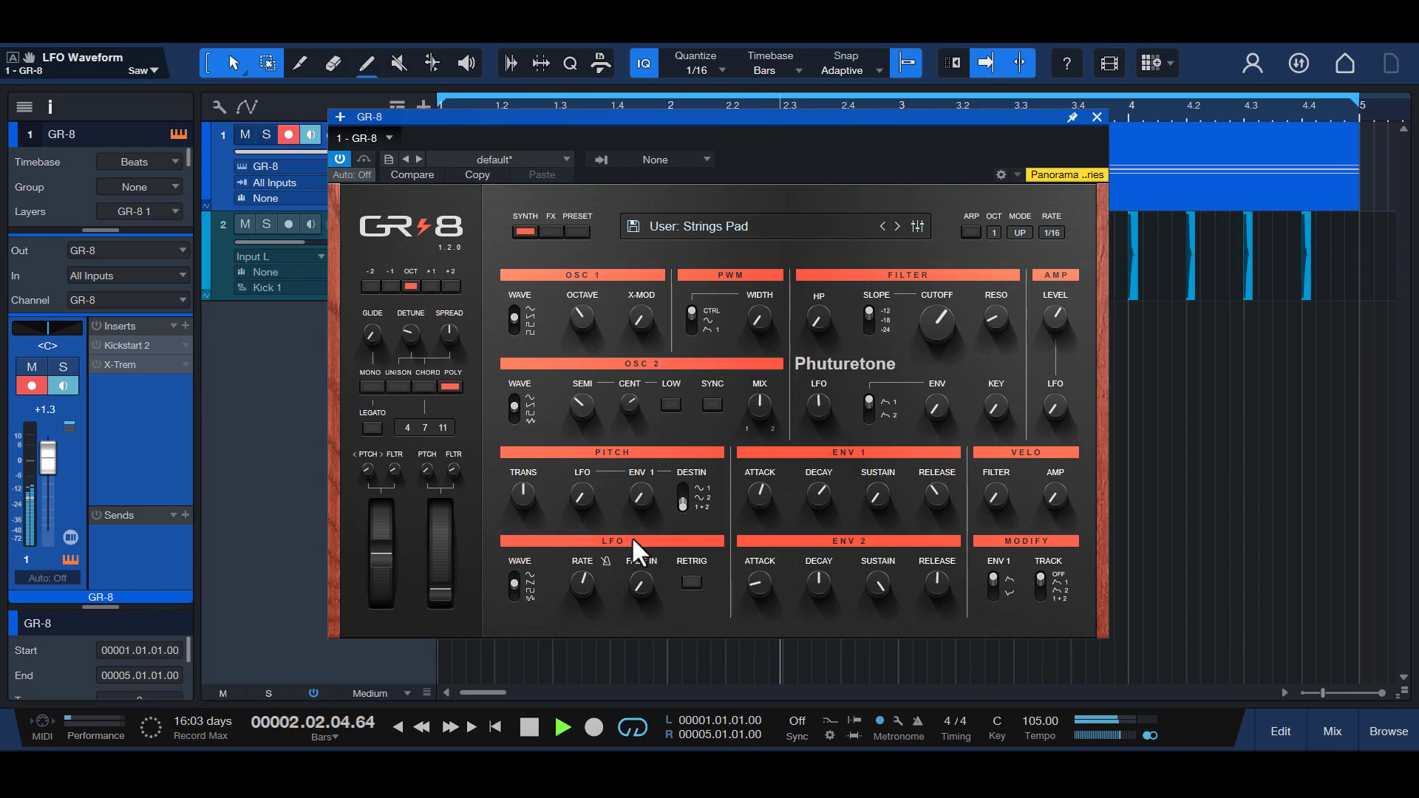
drag(817, 405, 818, 405)
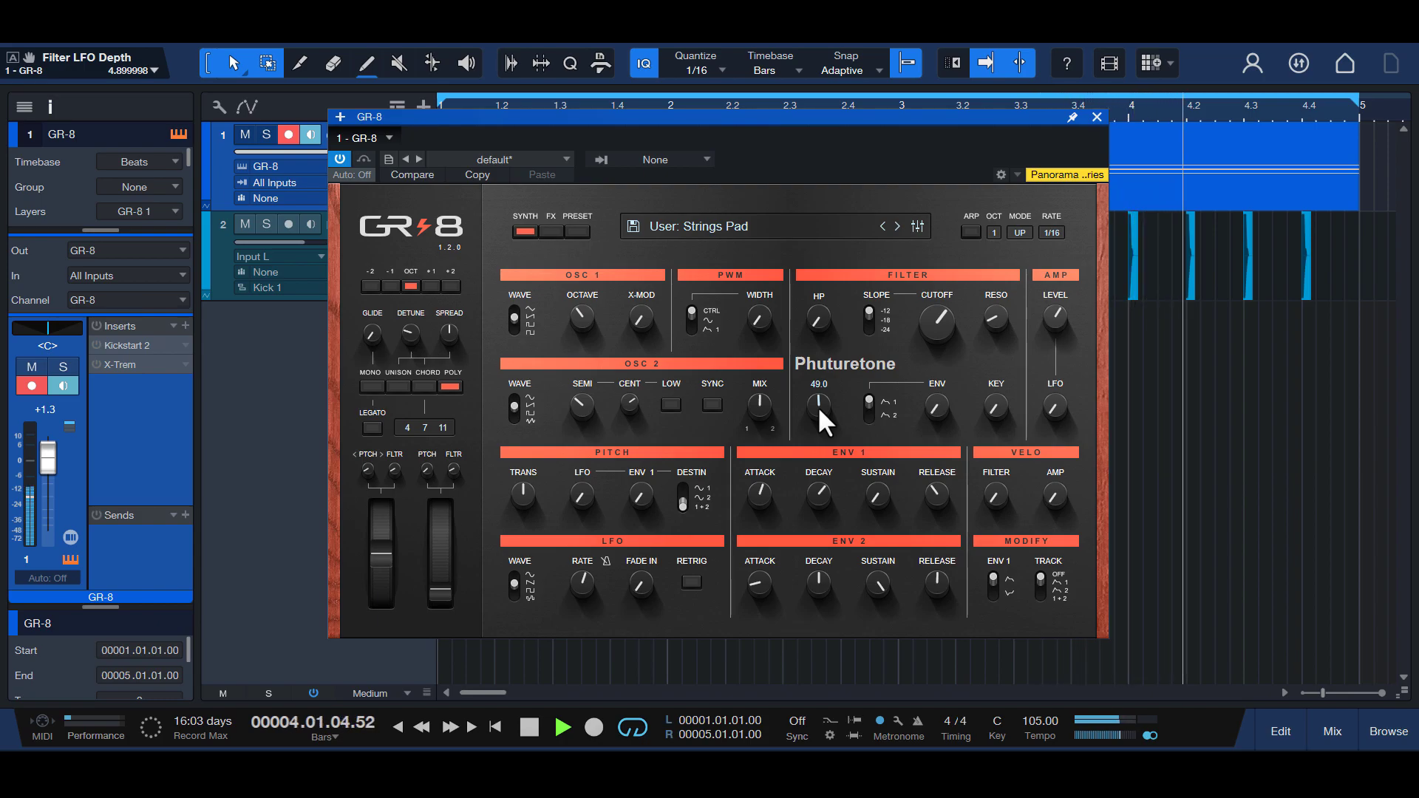
drag(818, 405, 822, 387)
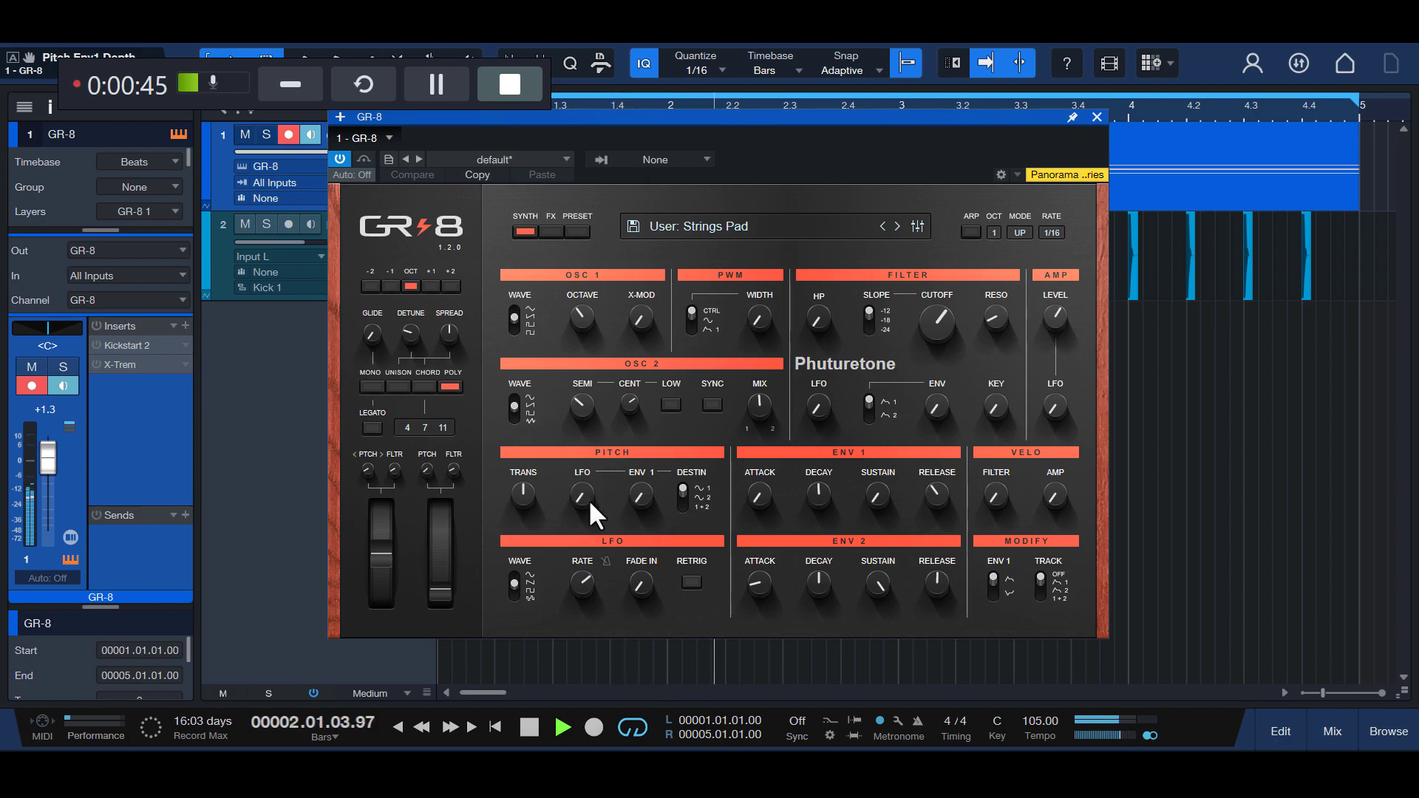
Step: Raise the pitch LFO depth to about halfway, set the unsynced LFO rate to 59, and return the pitch LFO depth to zero
drag(583, 499, 585, 428)
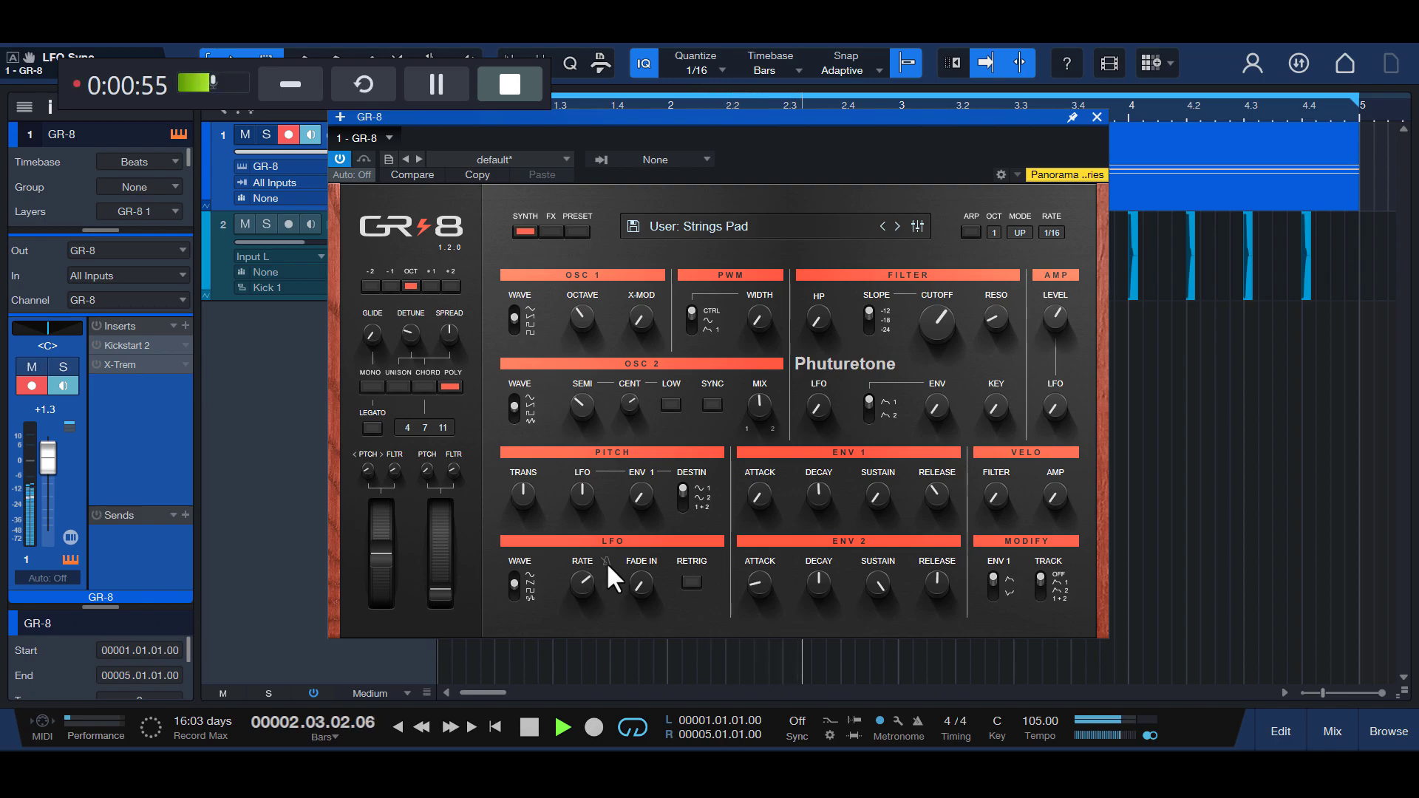
mouse_move(582, 587)
mouse_move(587, 611)
mouse_down()
mouse_move(588, 624)
mouse_move(597, 587)
mouse_up()
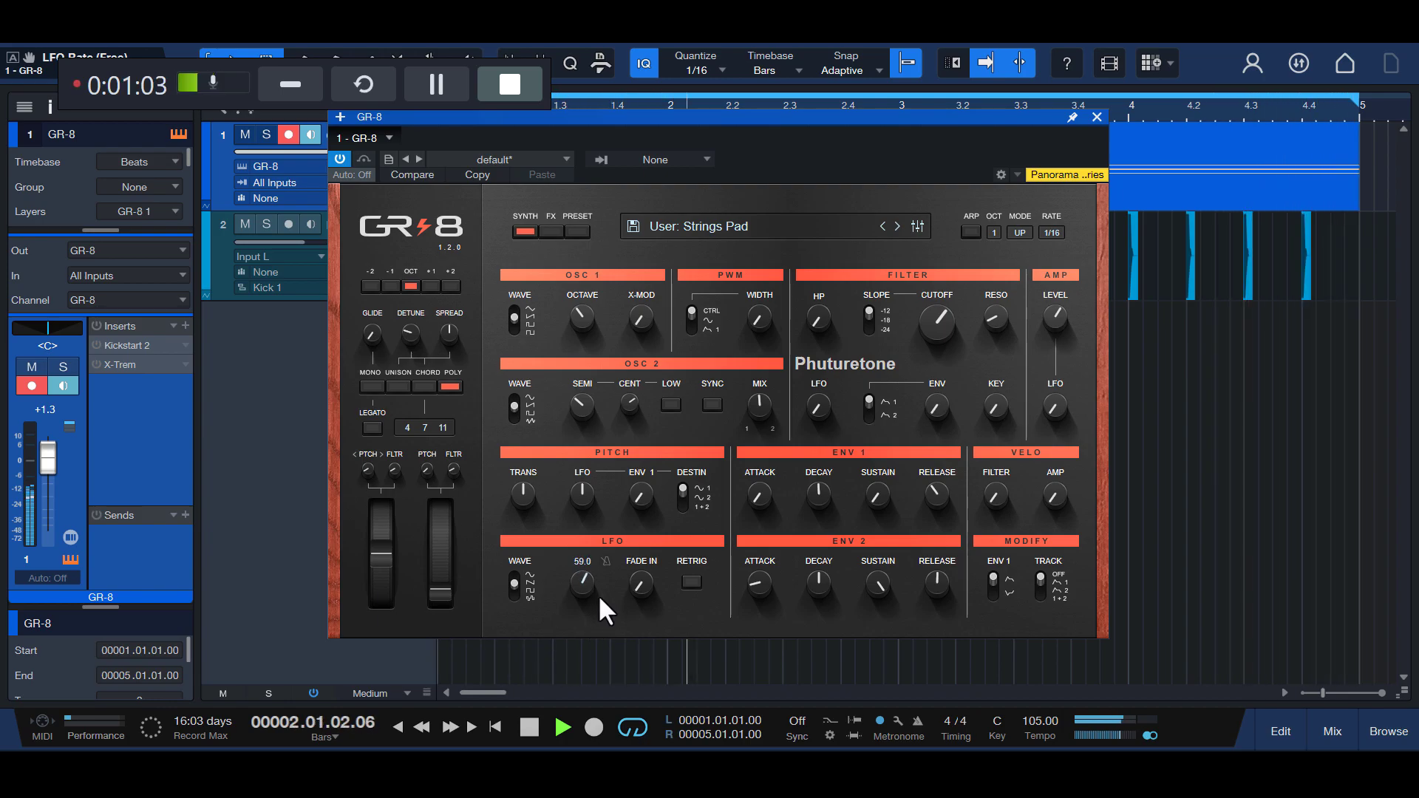
drag(579, 501, 610, 584)
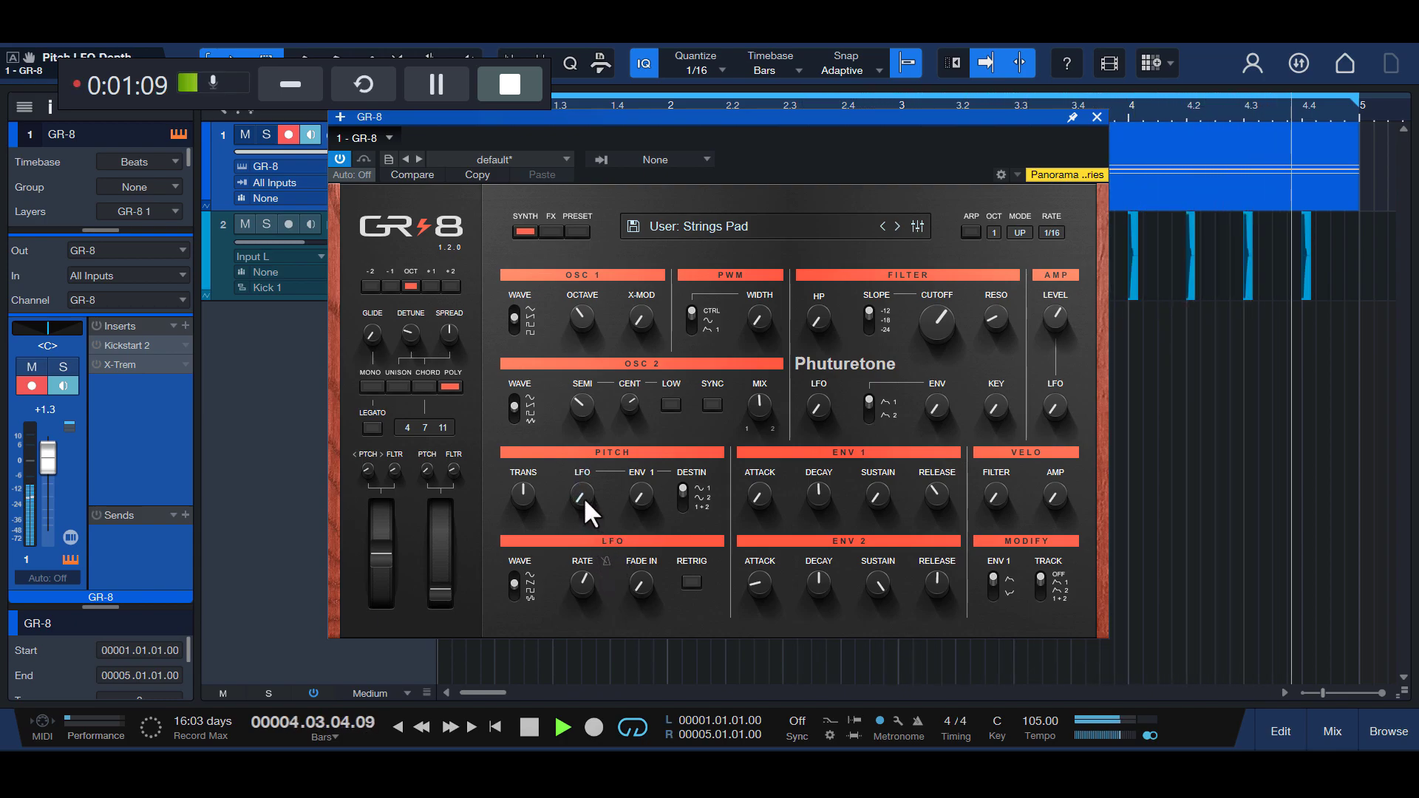
drag(583, 498, 581, 489)
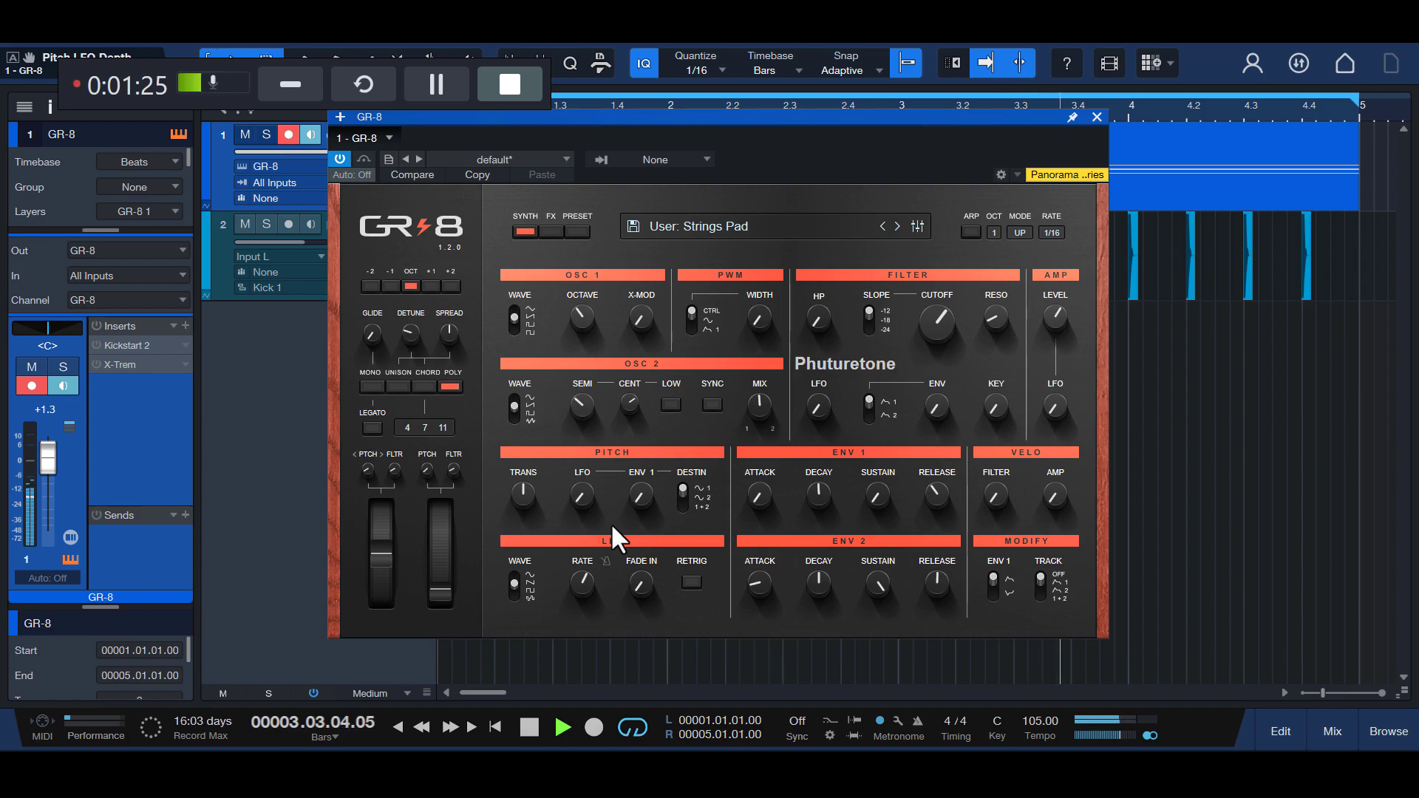
mouse_move(581, 496)
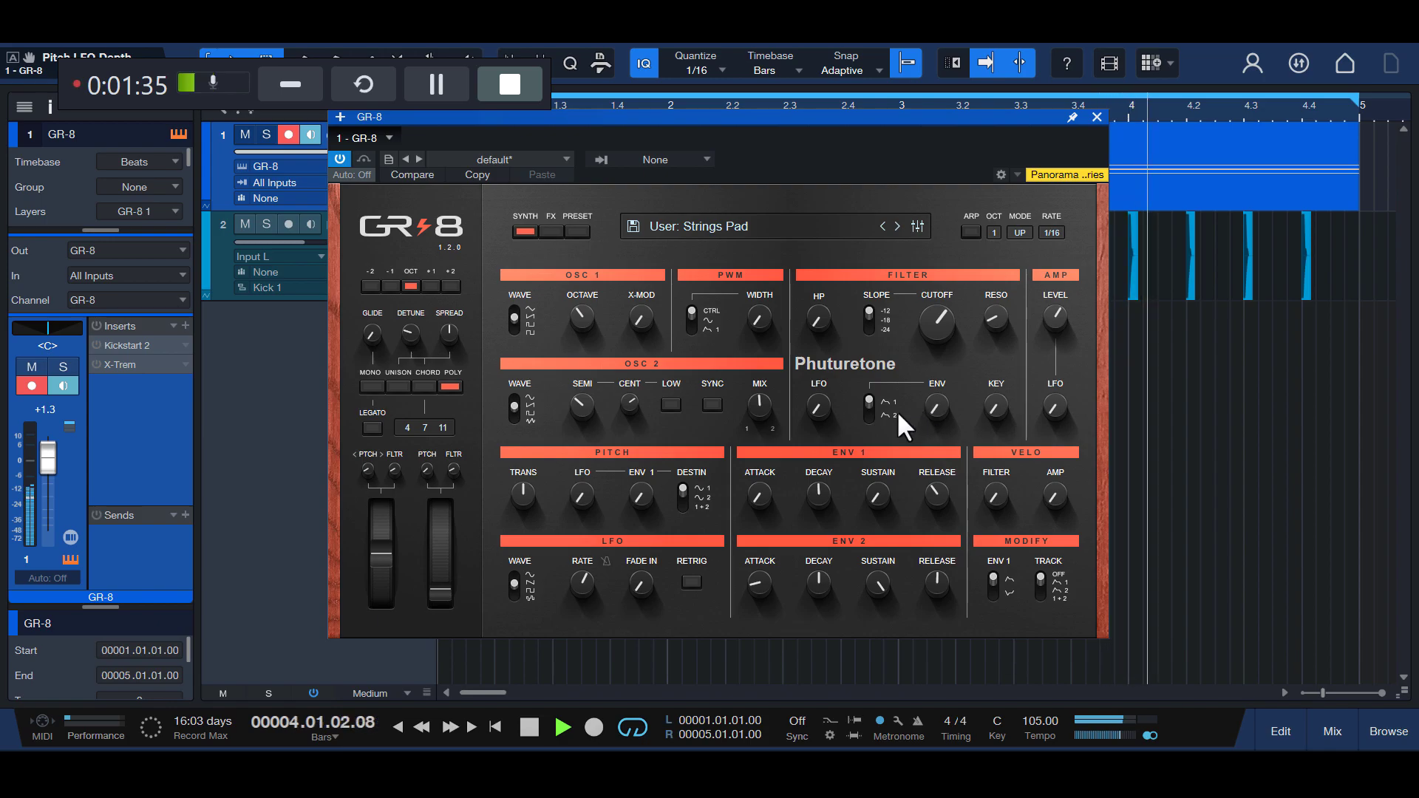
drag(938, 402, 952, 429)
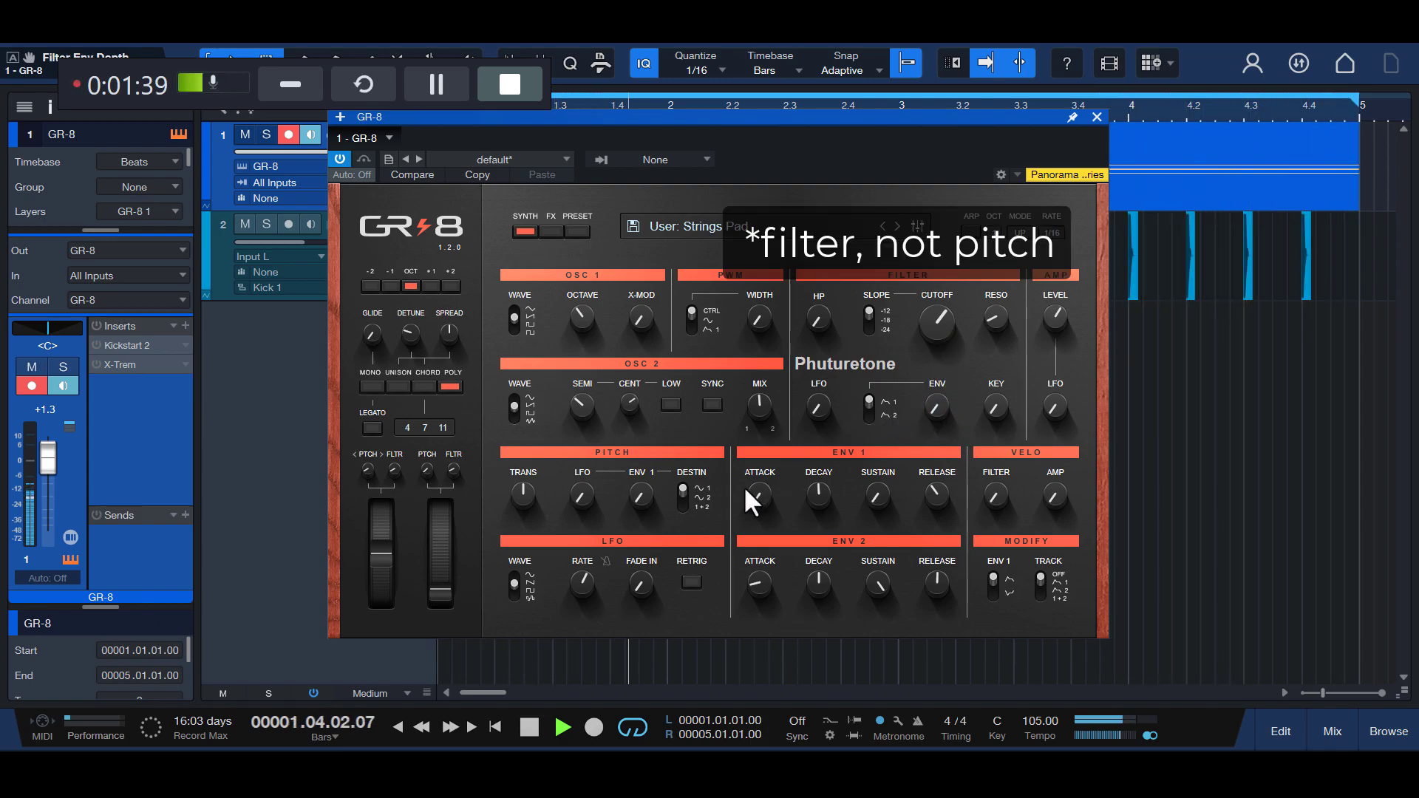
Step: Cycle the pitch modulation destination back to oscillator 1 and raise the pitch Envelope 1 depth to maximum
click(682, 497)
click(685, 488)
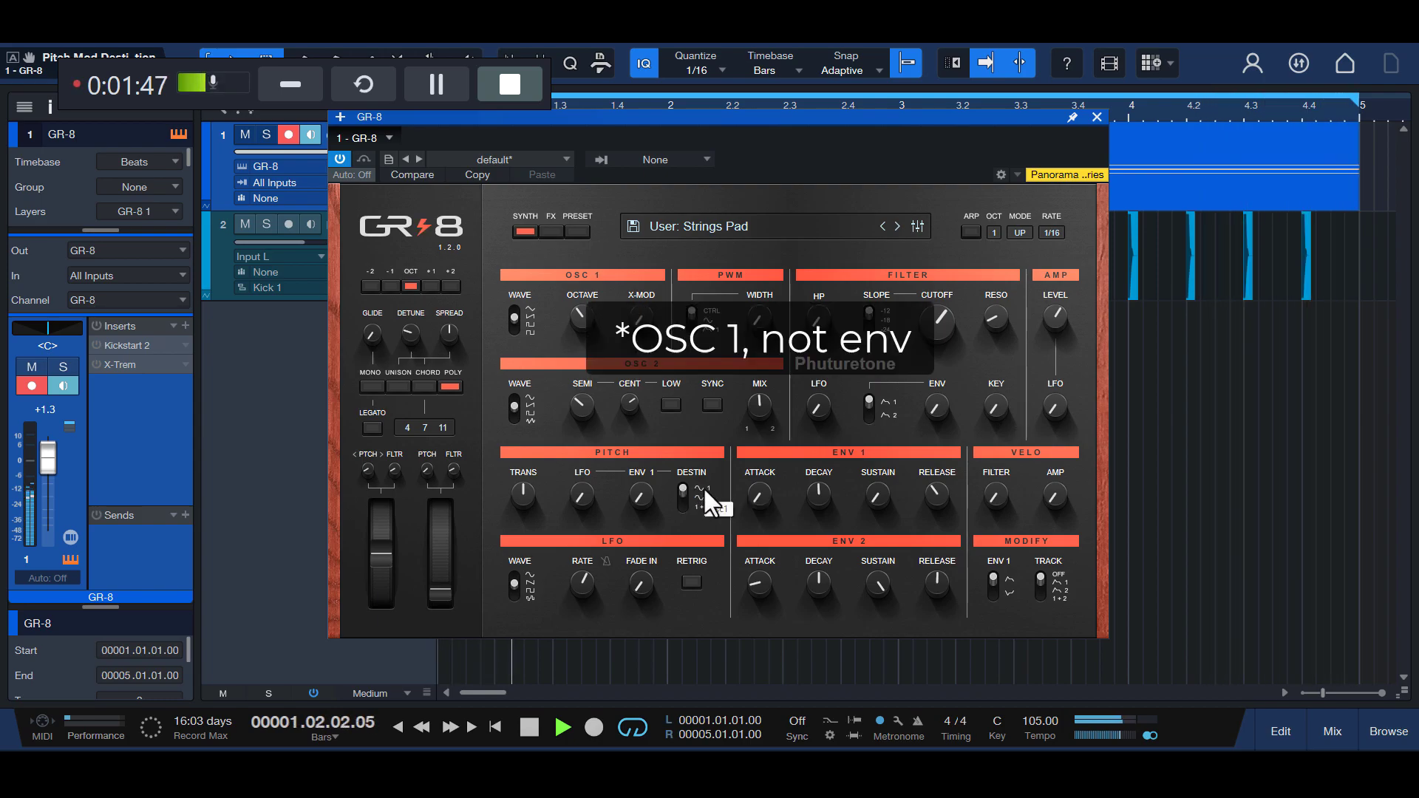
click(647, 496)
drag(646, 494, 649, 375)
drag(646, 494, 653, 464)
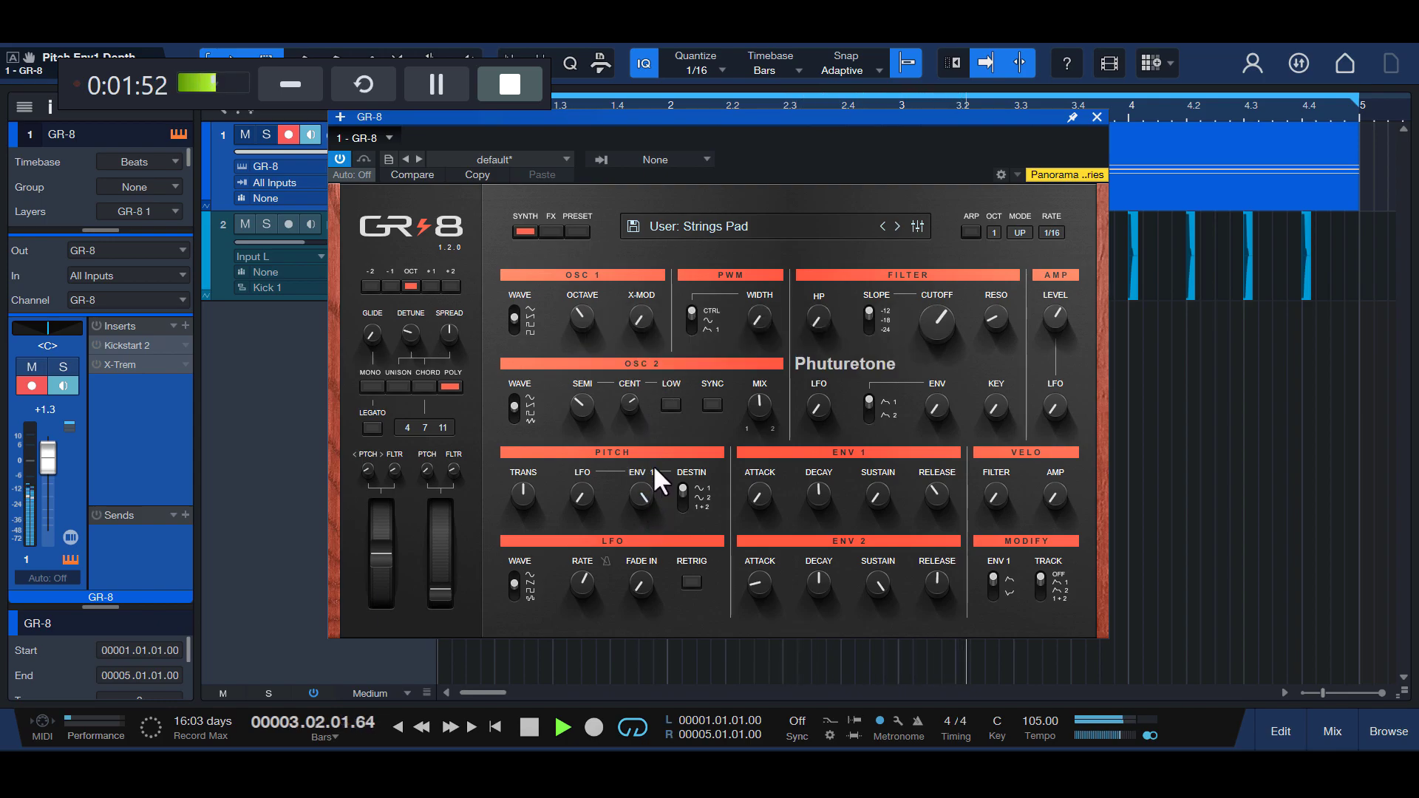
Step: Raise the Envelope 1 decay well past halfway and bring it back down to about the middle
click(822, 495)
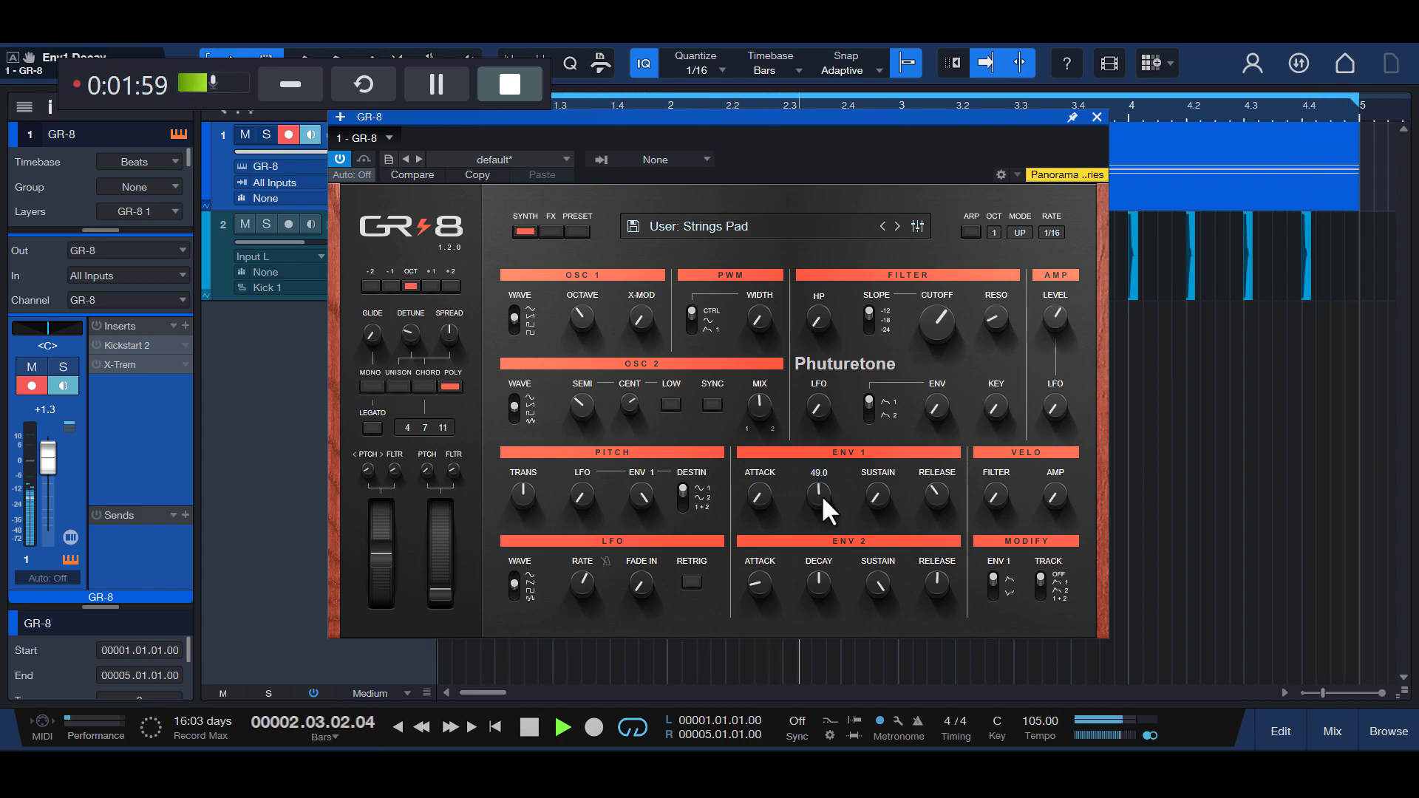
drag(821, 495, 835, 455)
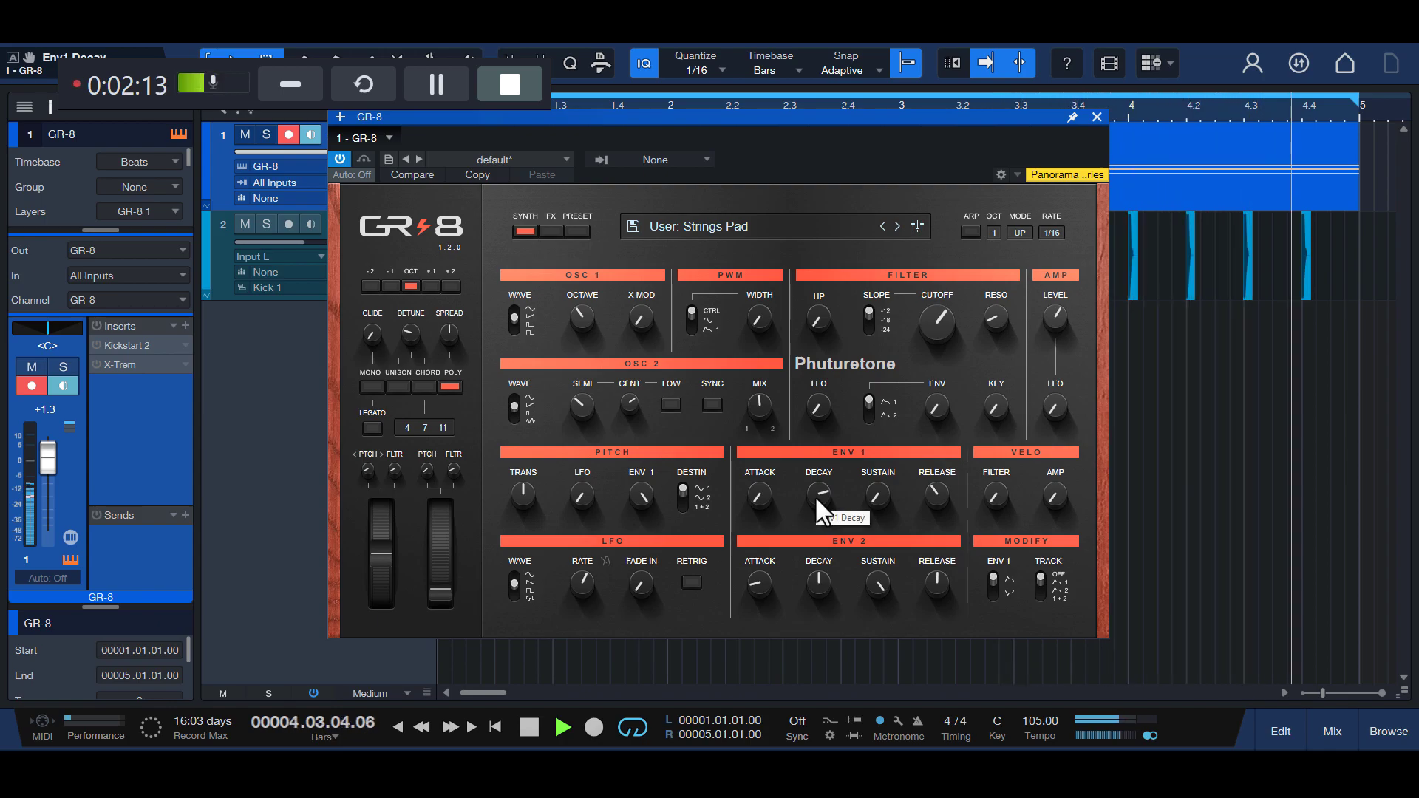
drag(816, 499, 816, 494)
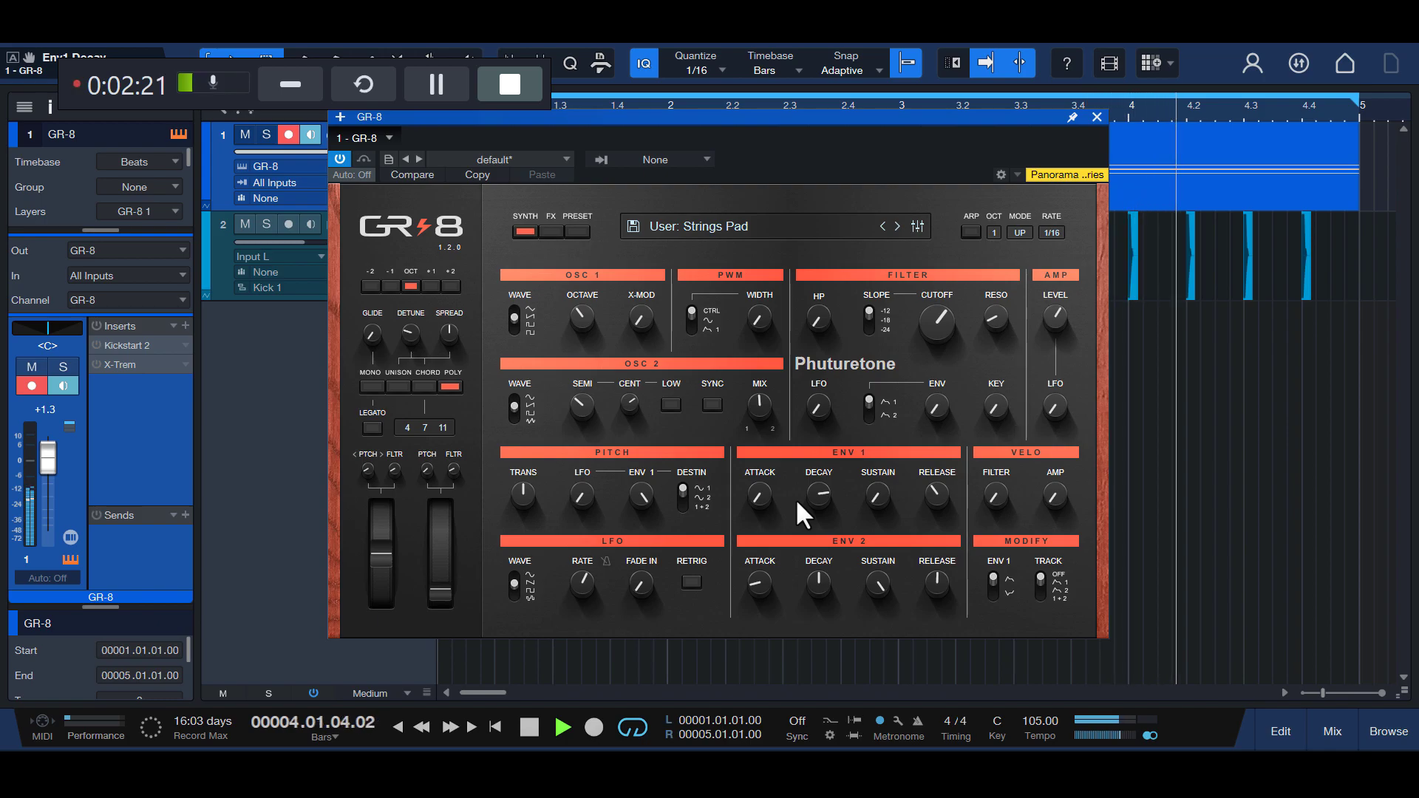
drag(818, 494, 814, 533)
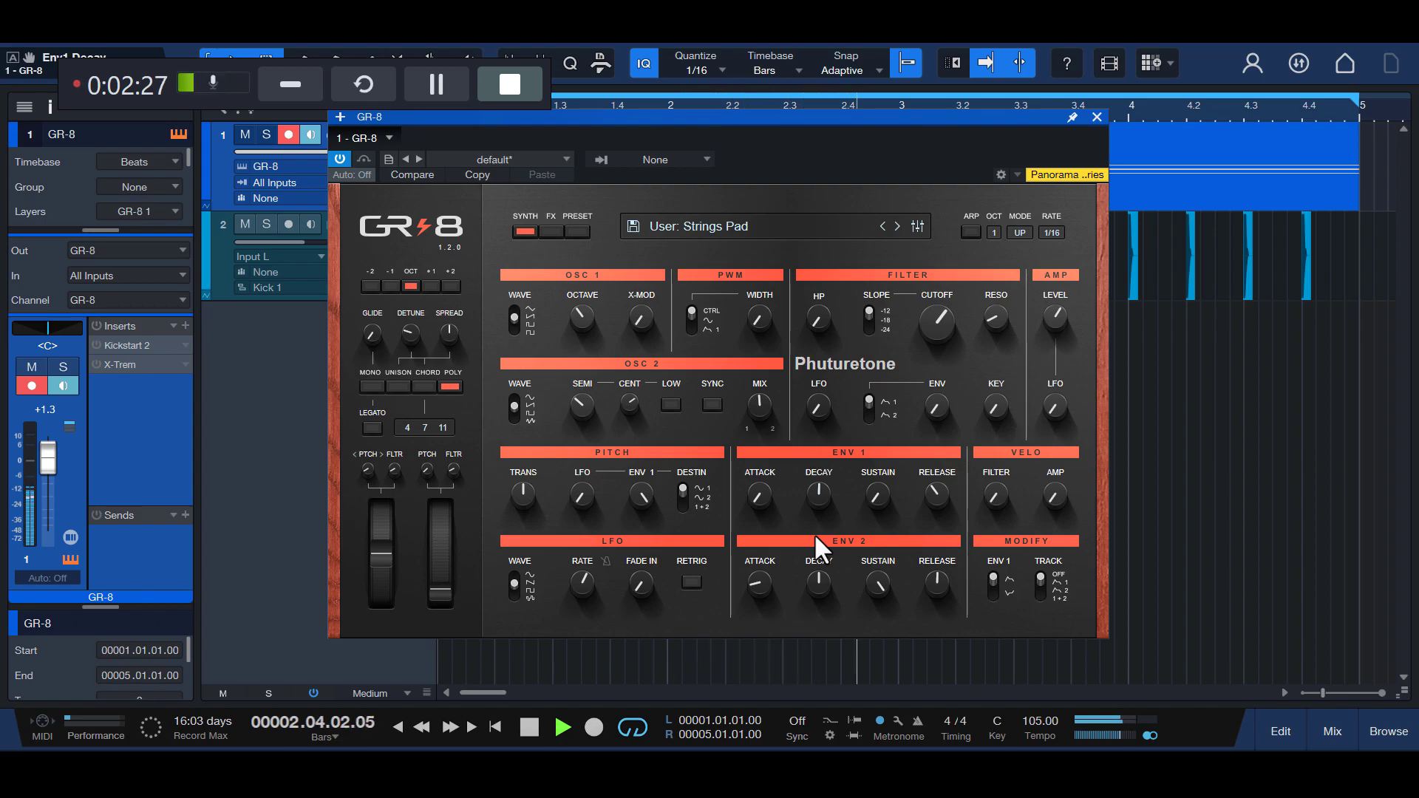
Step: Raise the Envelope 1 attack to about halfway and lengthen its decay well past the middle
click(757, 494)
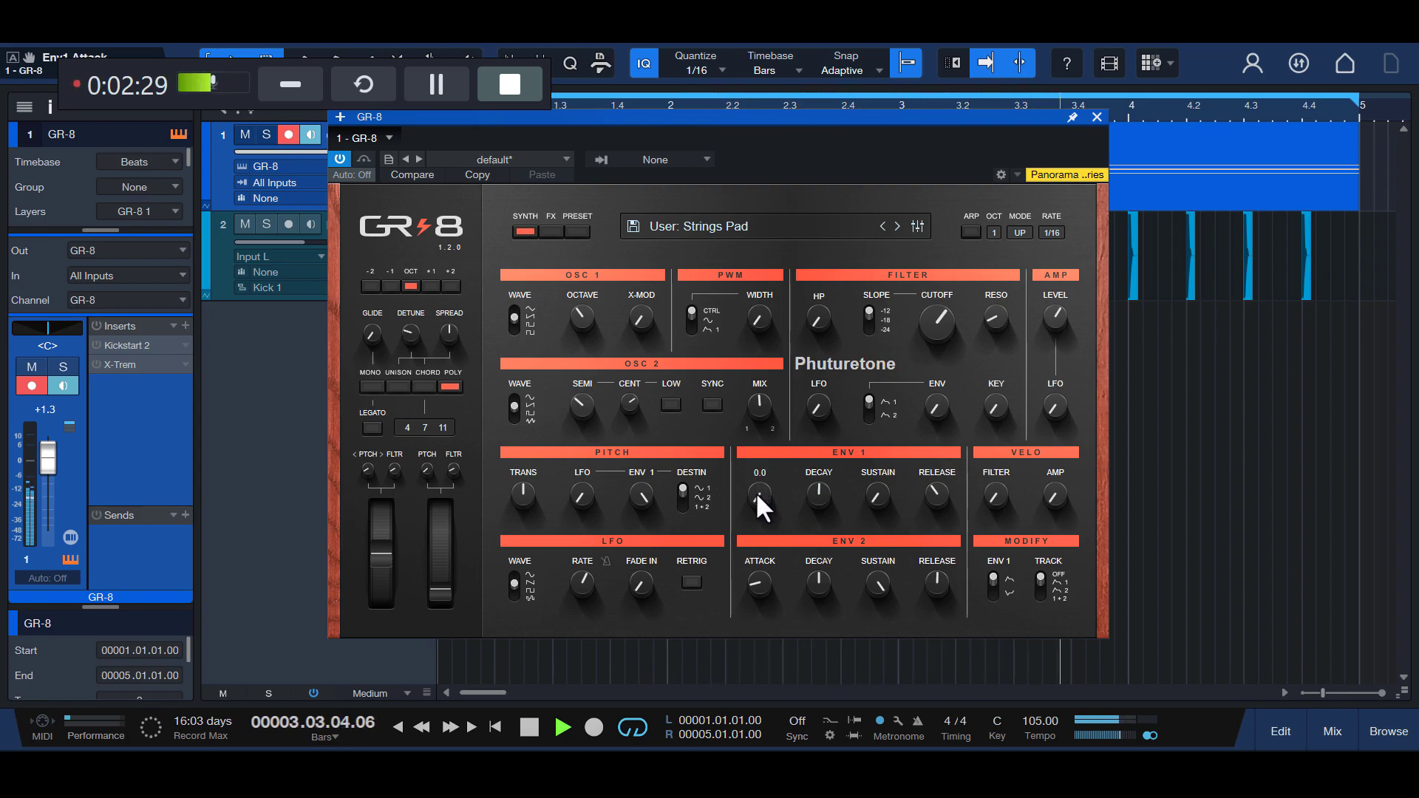
drag(756, 490, 773, 419)
drag(824, 488, 827, 442)
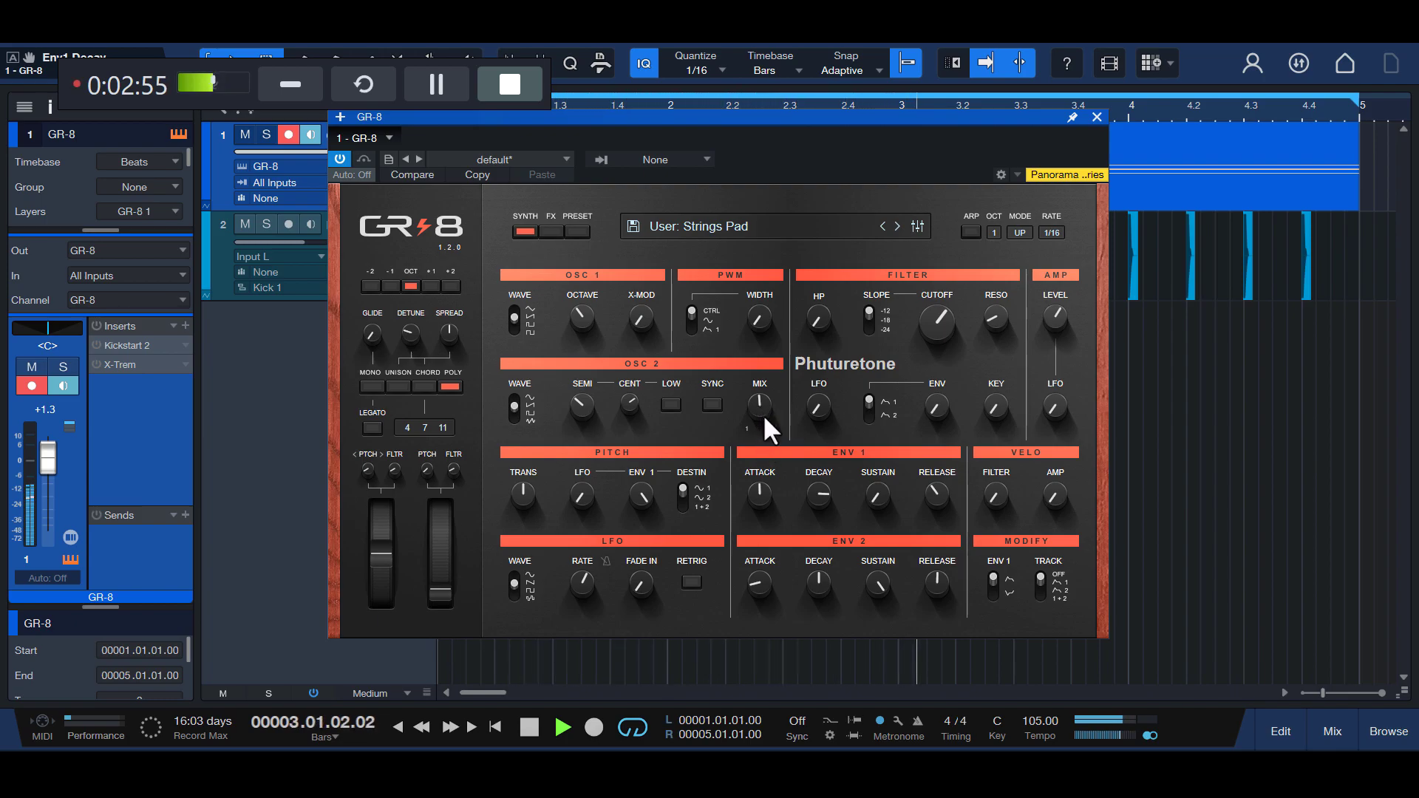
Step: Move the oscillator mix fully toward oscillator 2, ease it back through 92, and return it to about the centre
drag(764, 410, 773, 321)
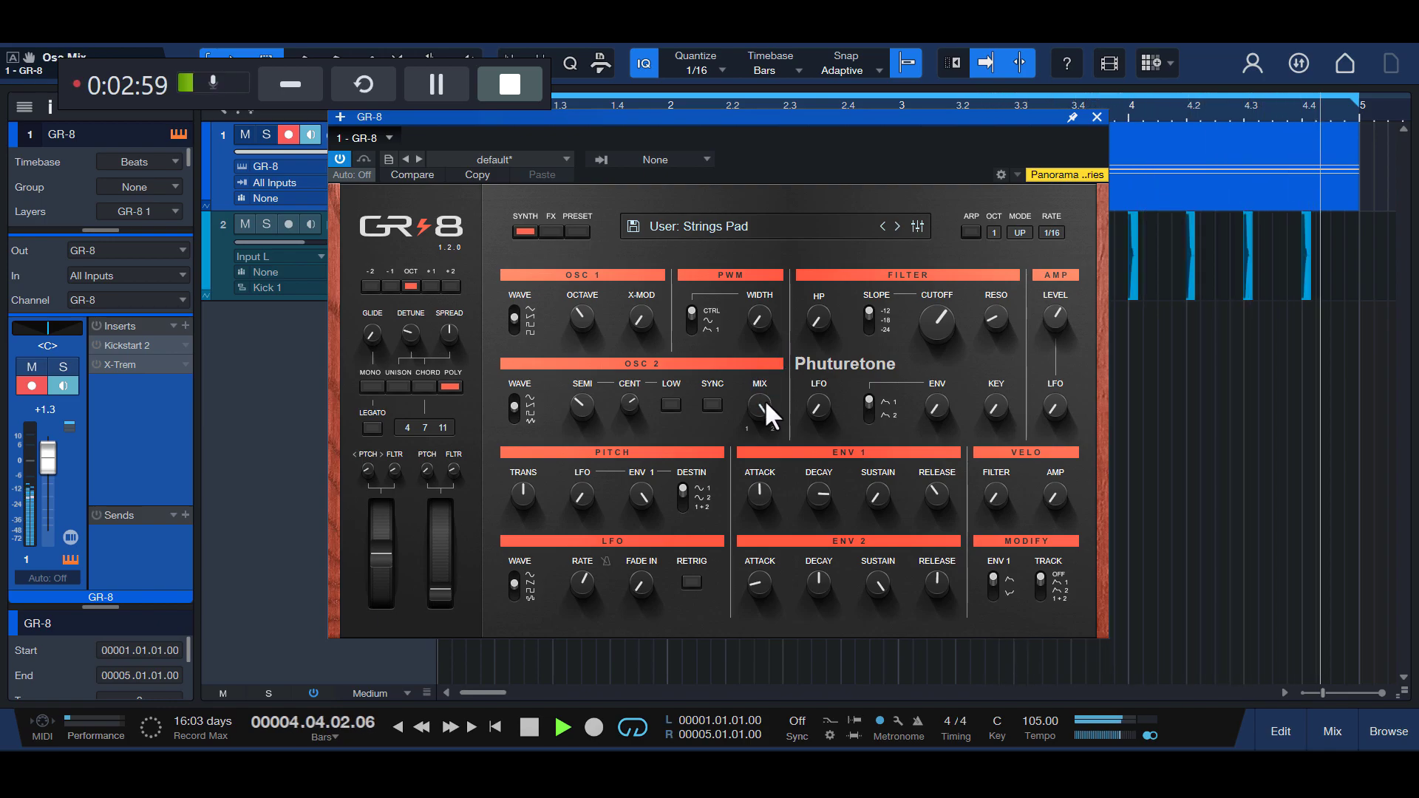
drag(760, 406, 759, 413)
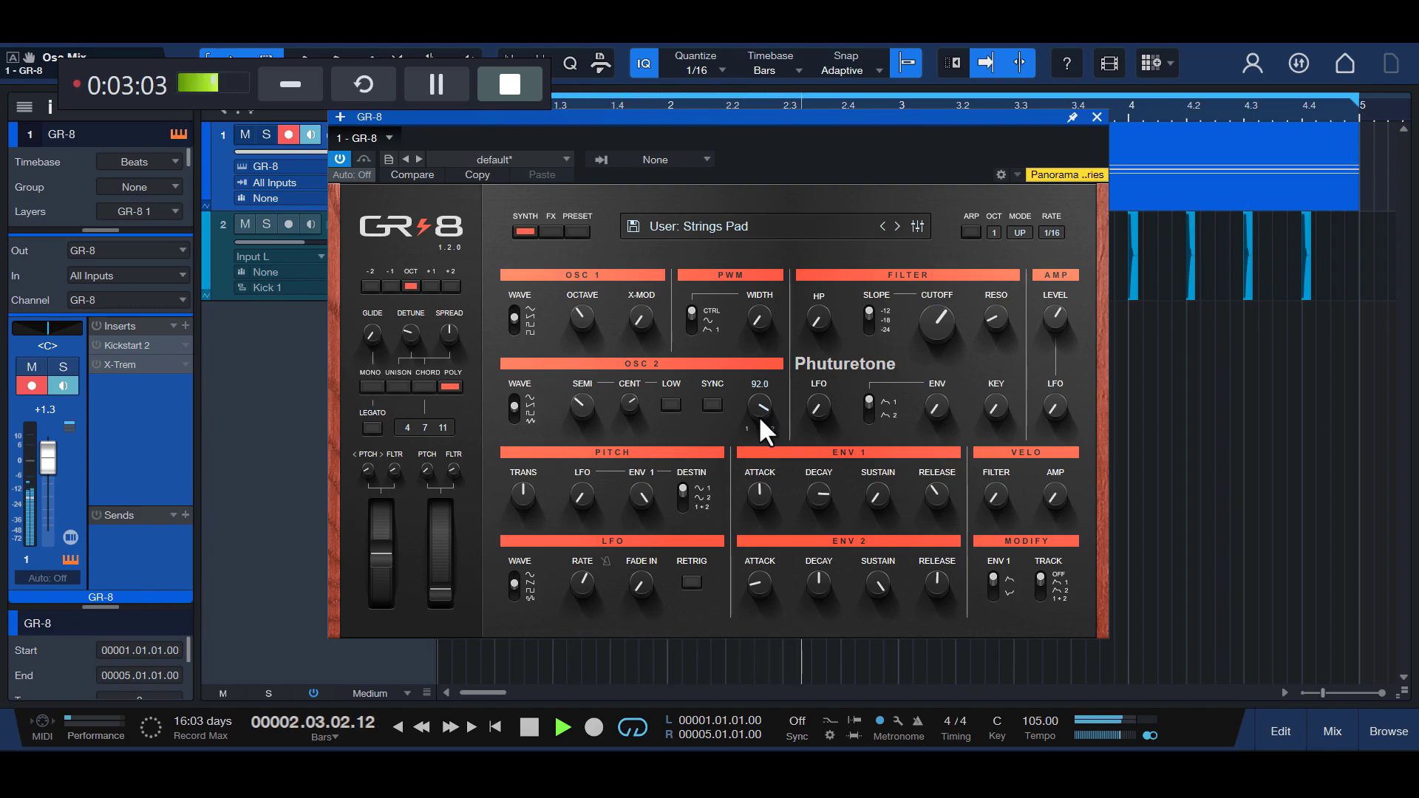
drag(760, 426, 760, 430)
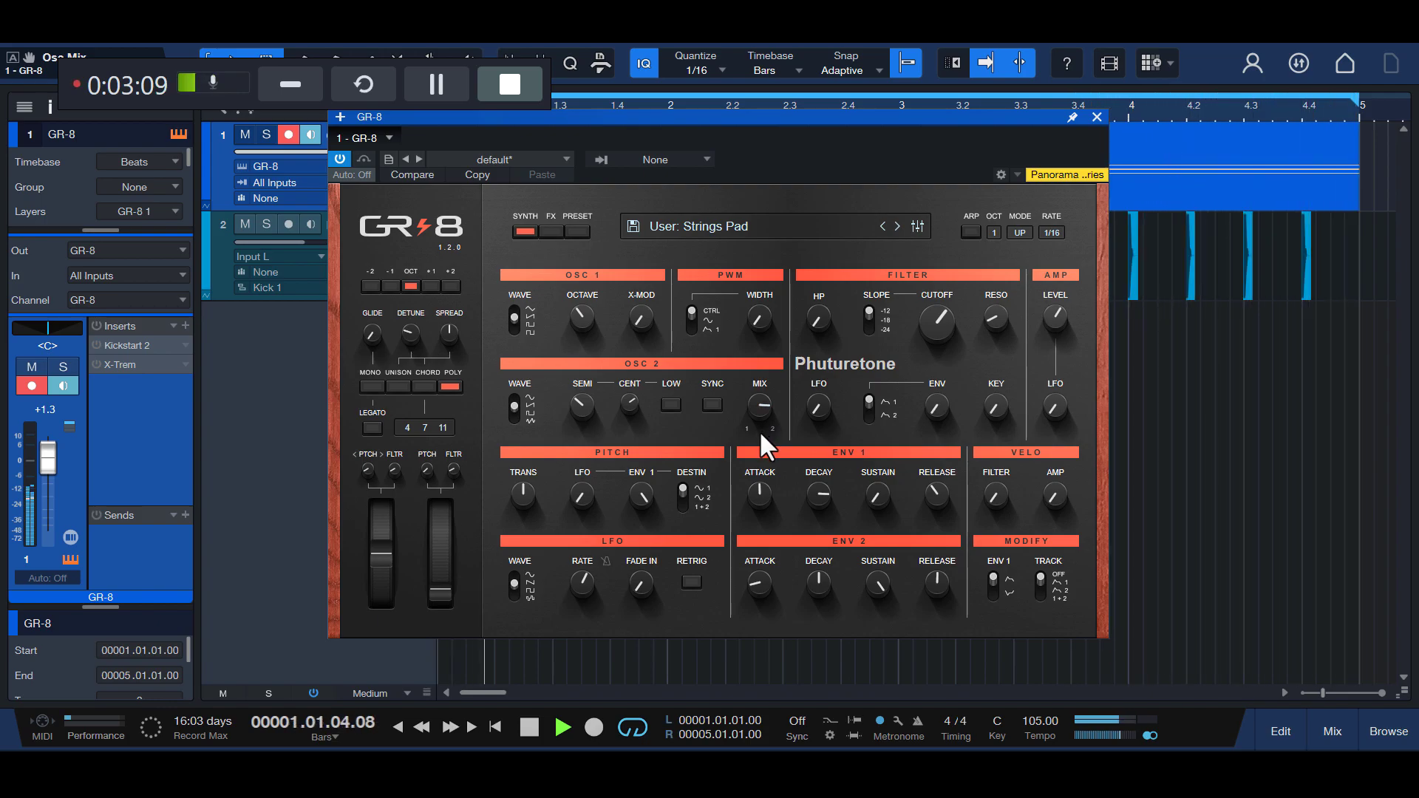
drag(761, 417, 764, 458)
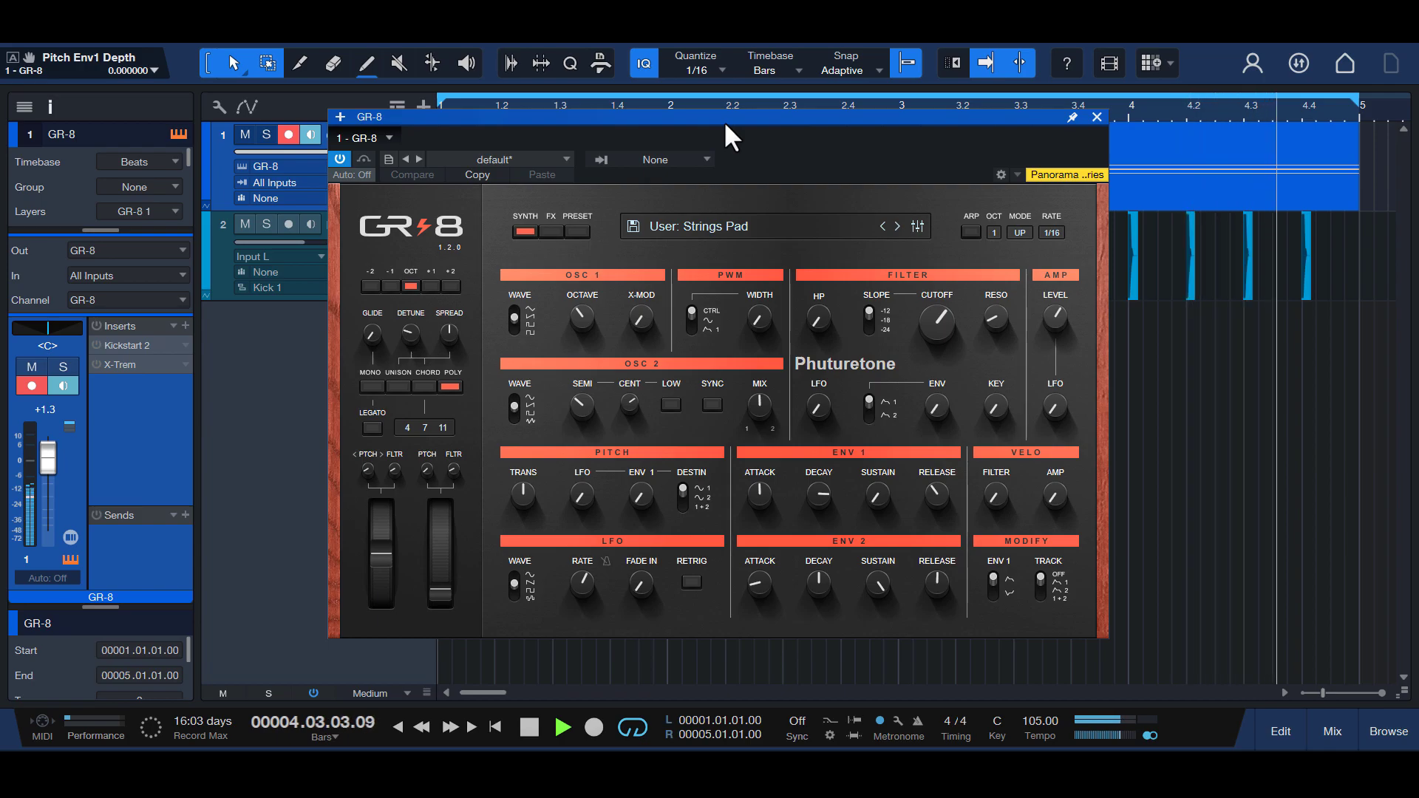
Step: Raise the amp LFO depth to maximum and shift the synth window slightly
mouse_move(1055, 415)
drag(1053, 411, 1067, 253)
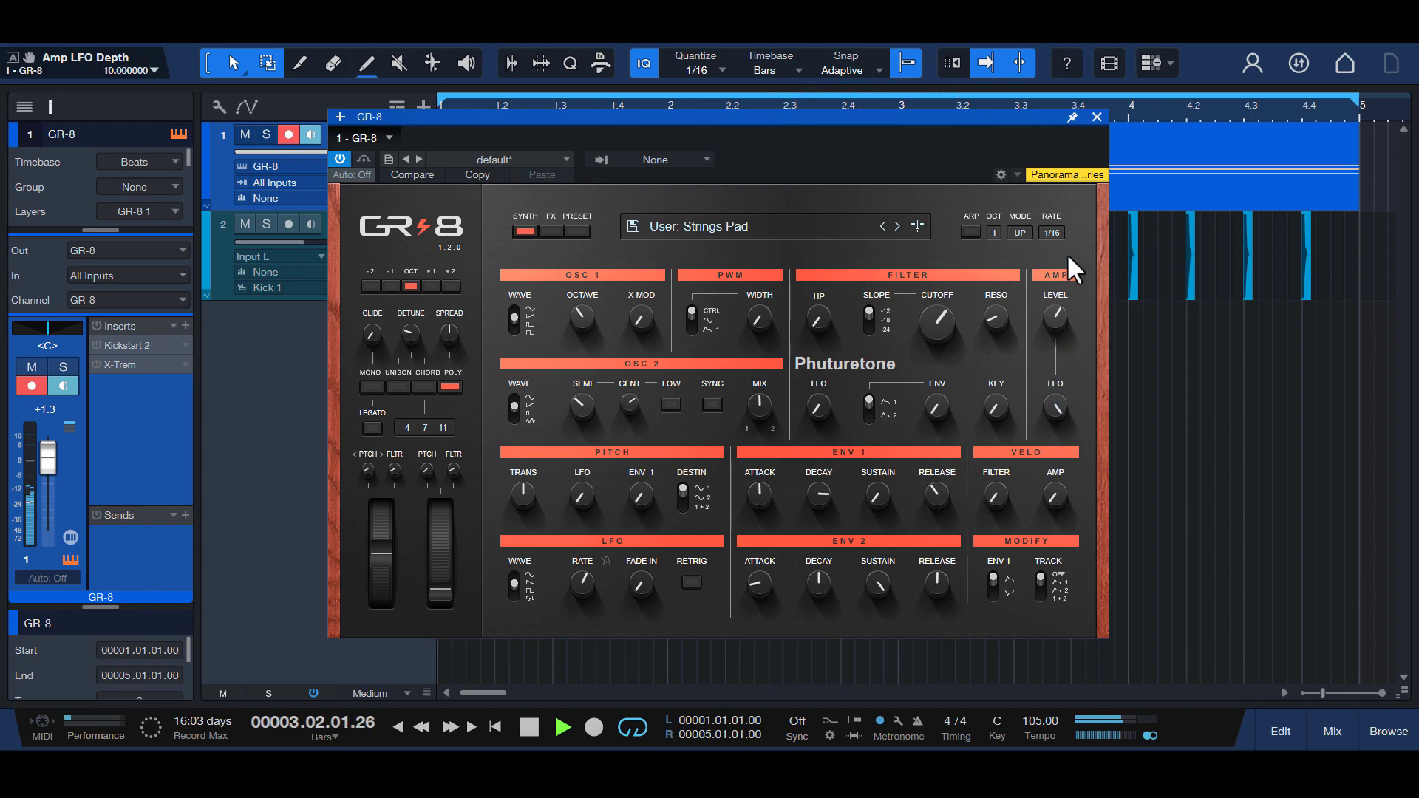
drag(979, 118, 965, 106)
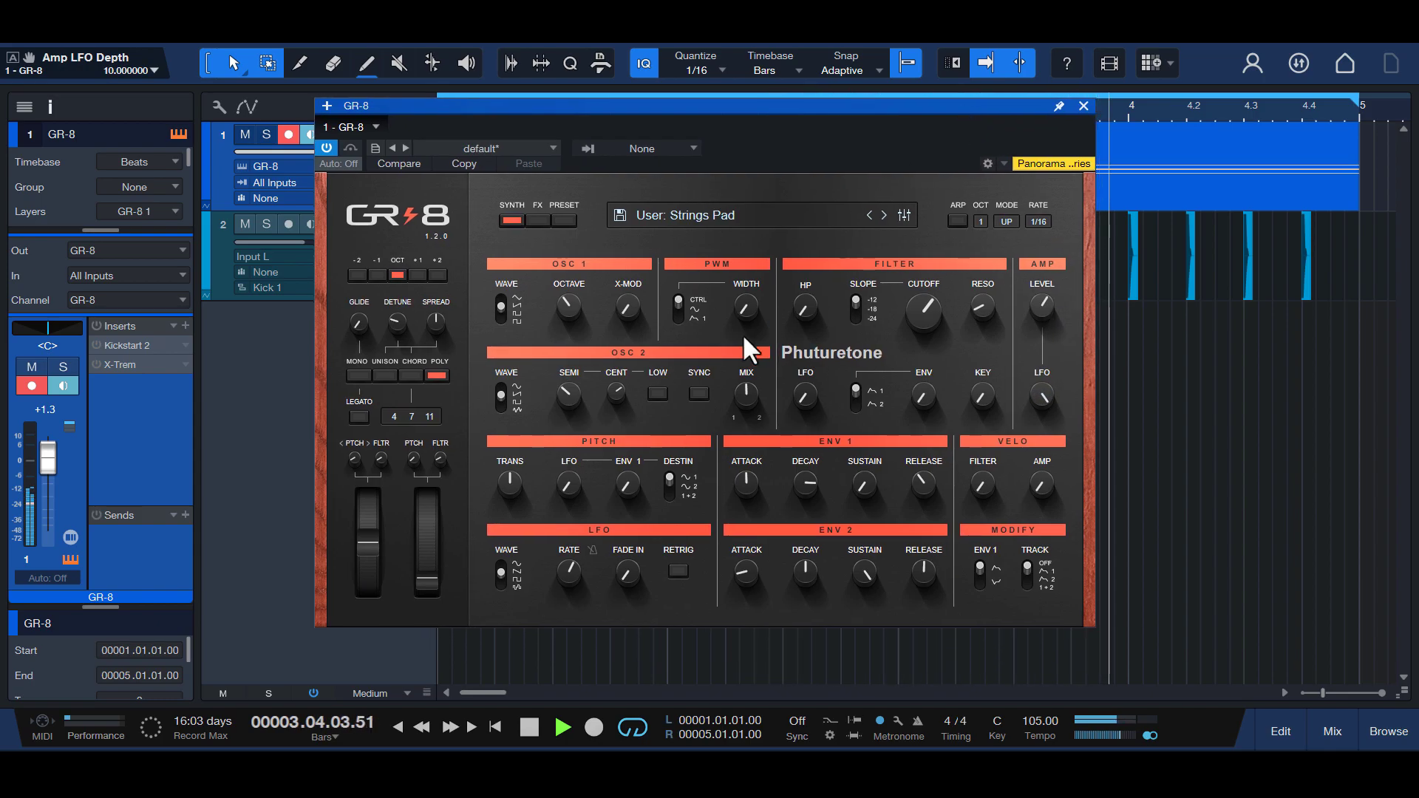
Step: Sync the LFO rate to the song tempo, slow it to 1, and speed it up to 1/4
click(593, 549)
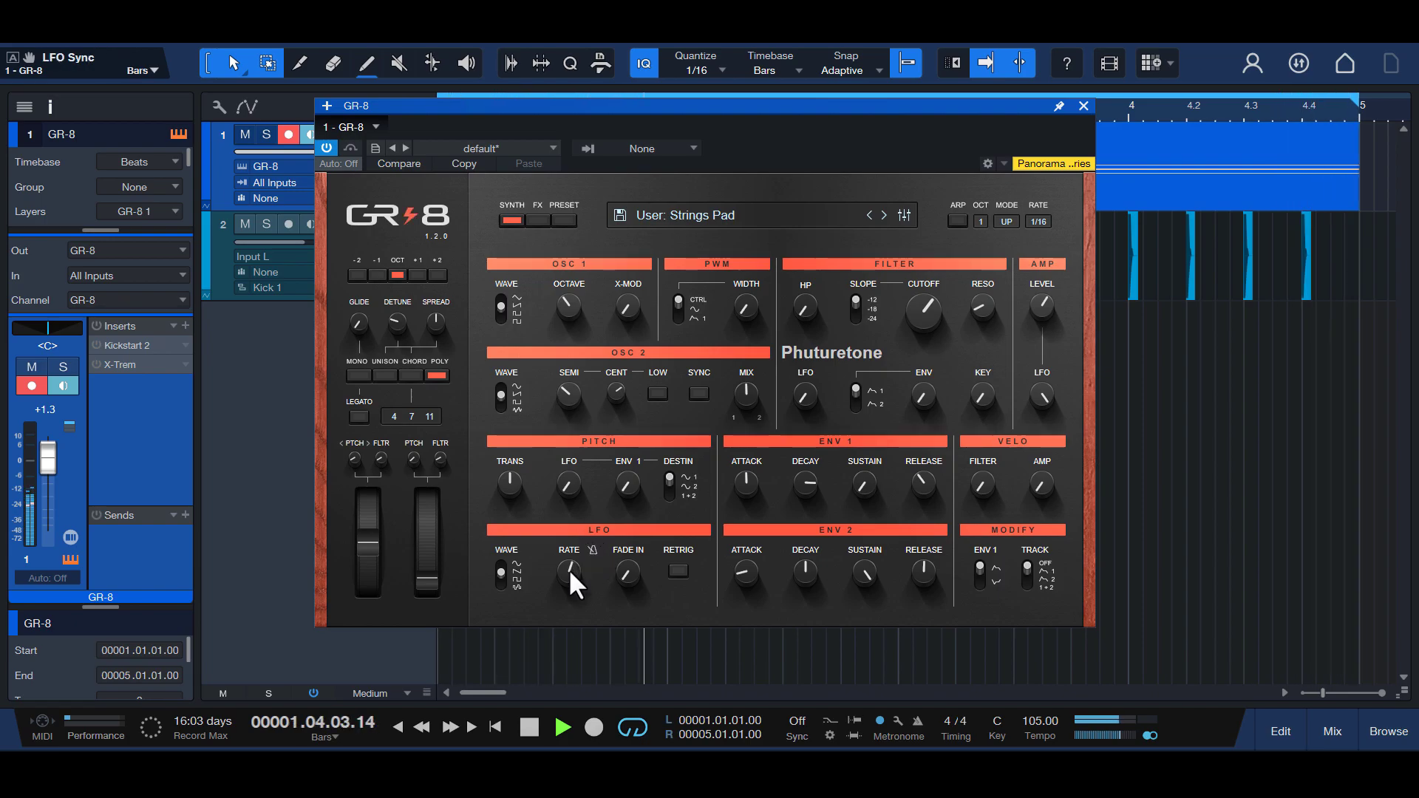
drag(567, 581, 563, 617)
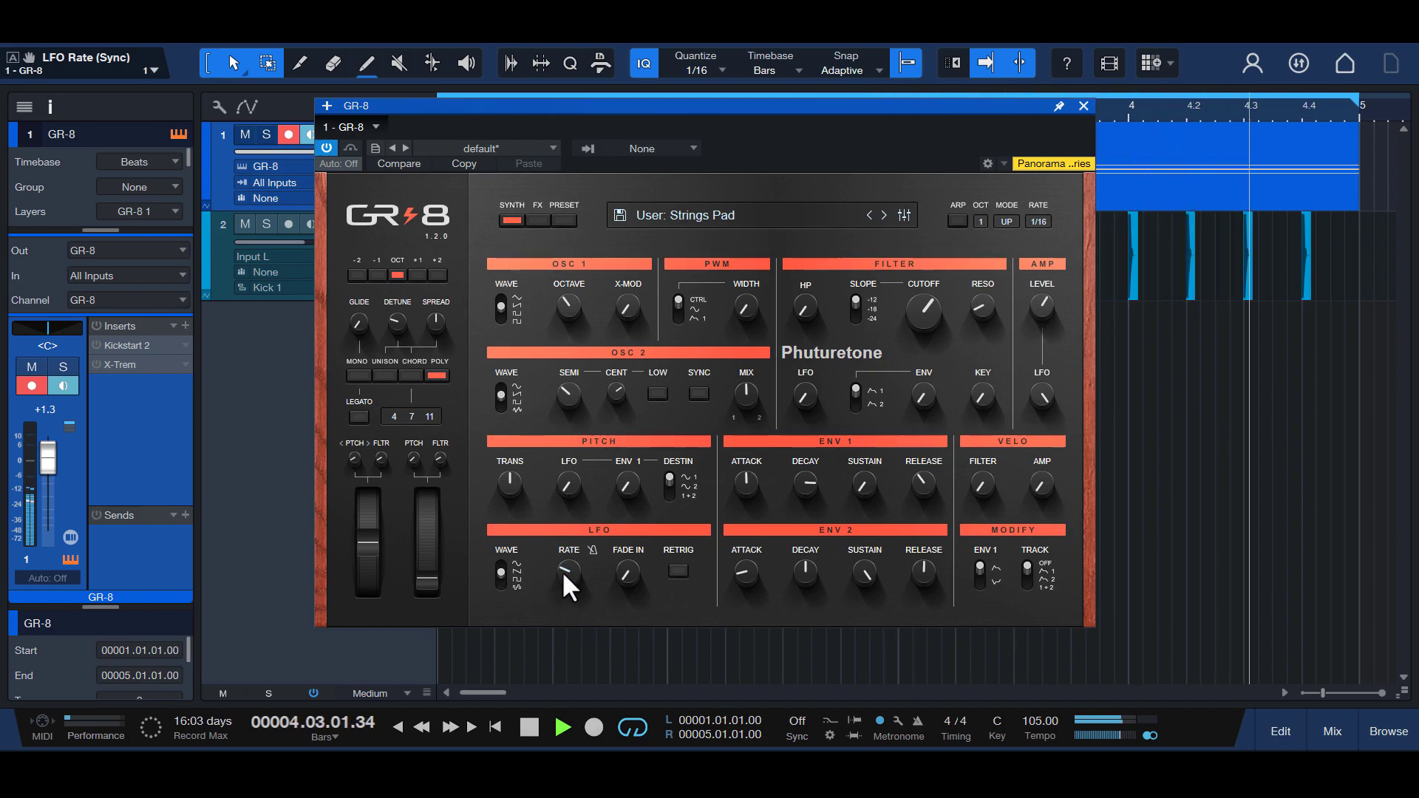
drag(571, 571, 583, 503)
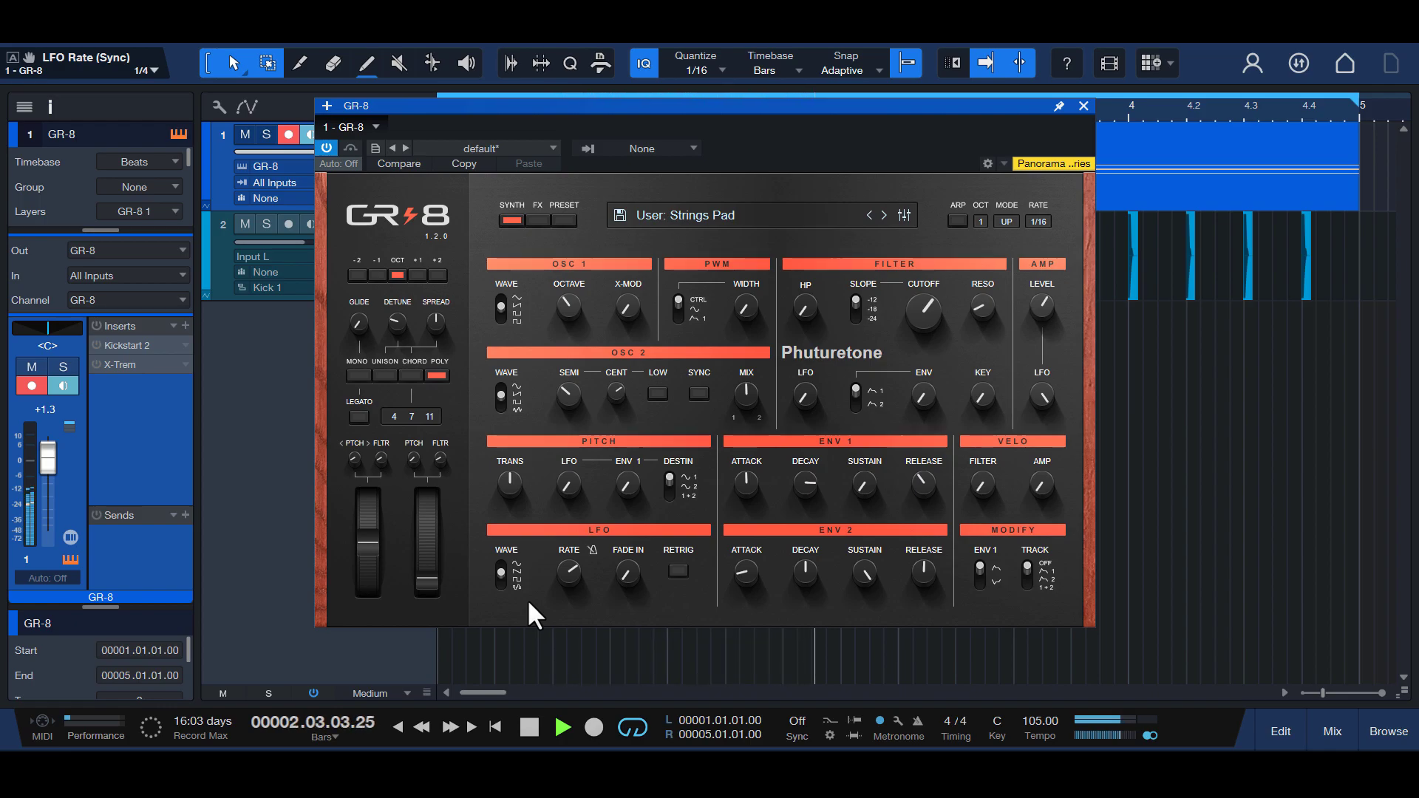
Step: Switch the LFO waveform to square and back to saw, then raise the filter envelope depth to 39 and lower it somewhat
click(500, 569)
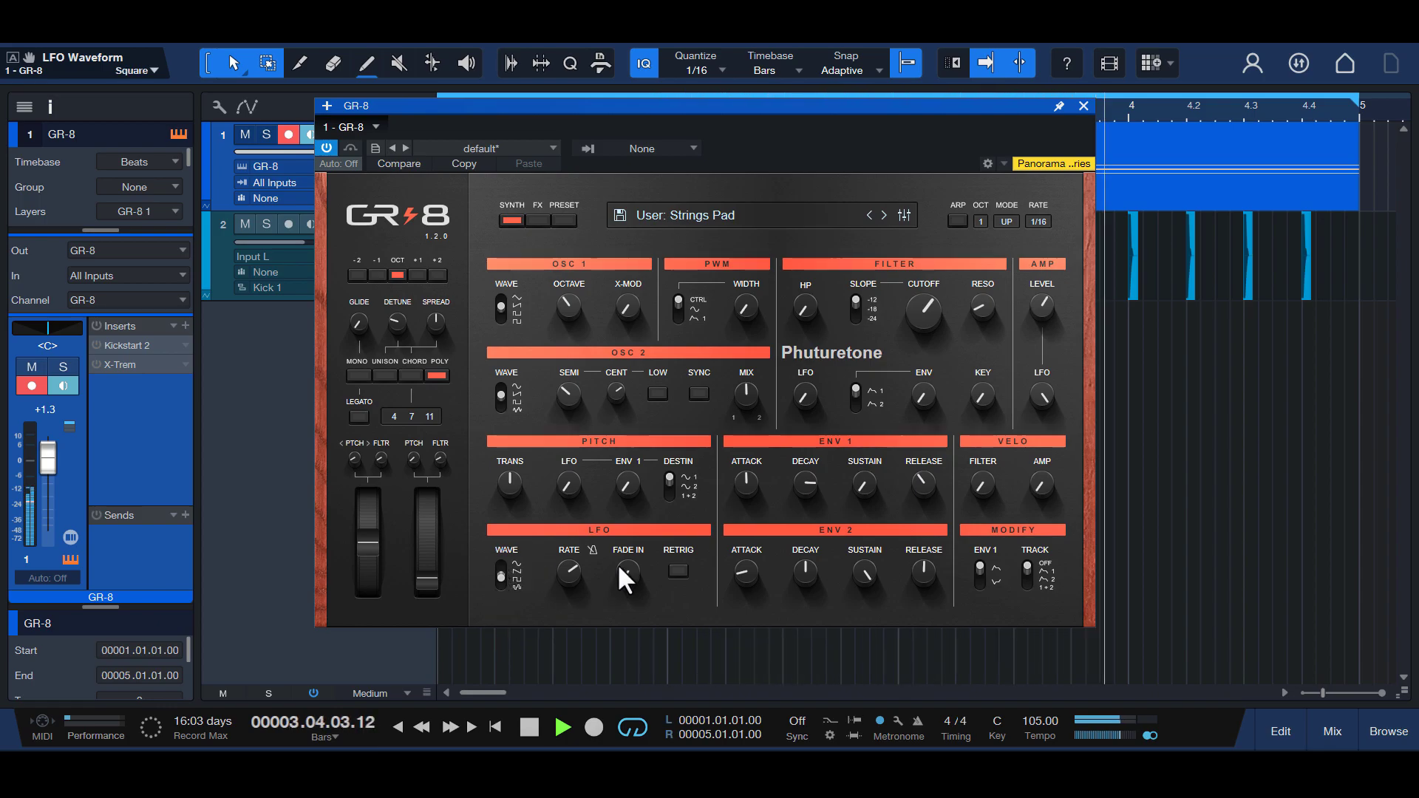
click(502, 569)
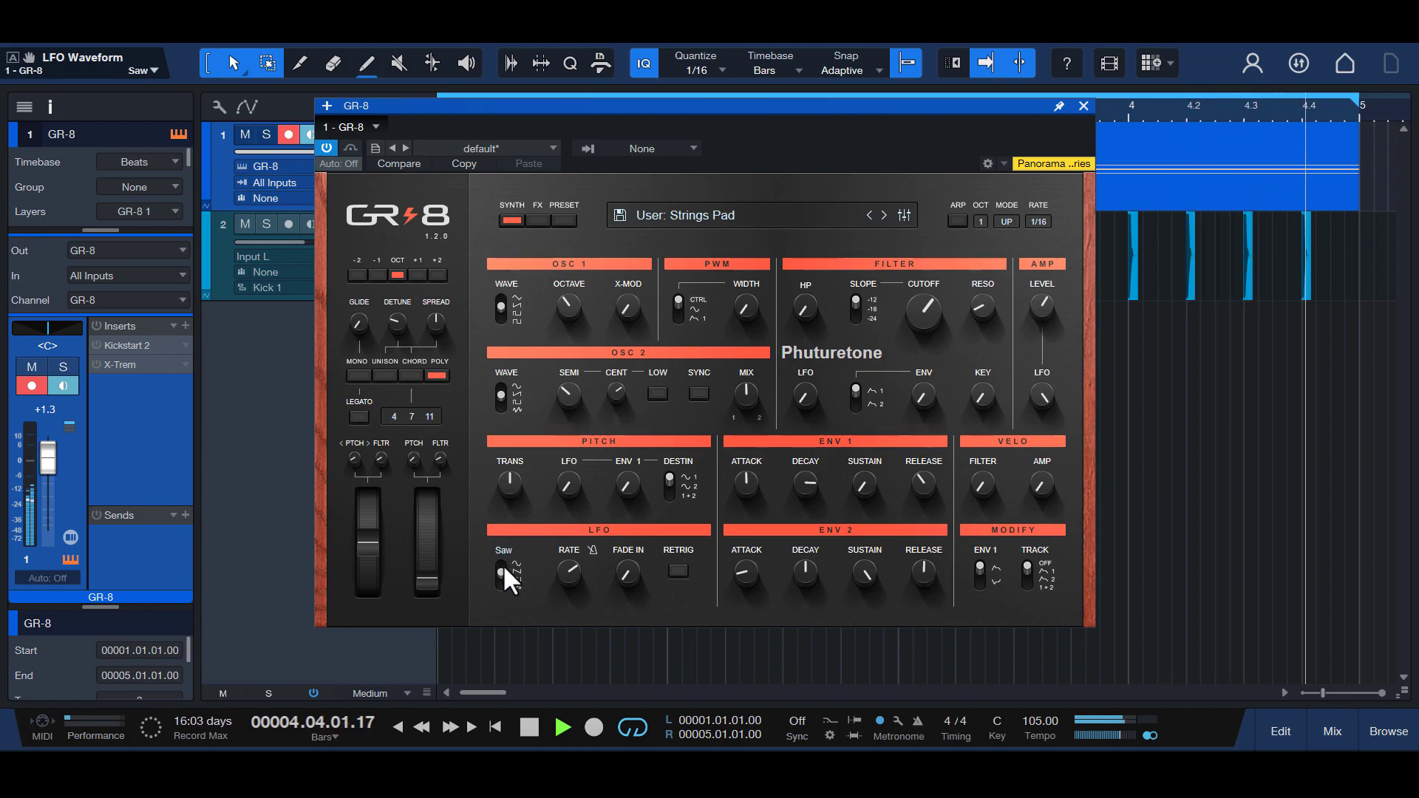
click(925, 399)
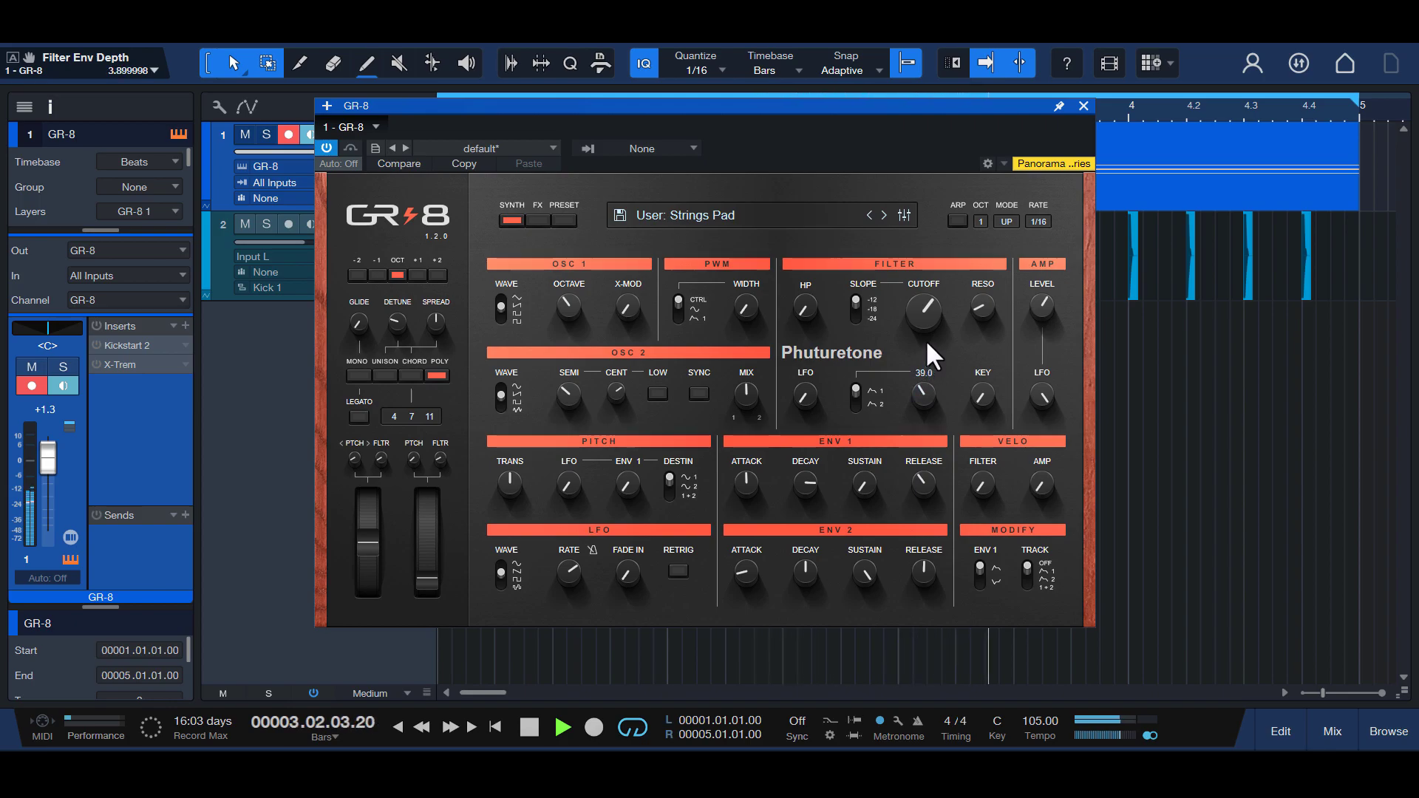
drag(926, 351, 923, 358)
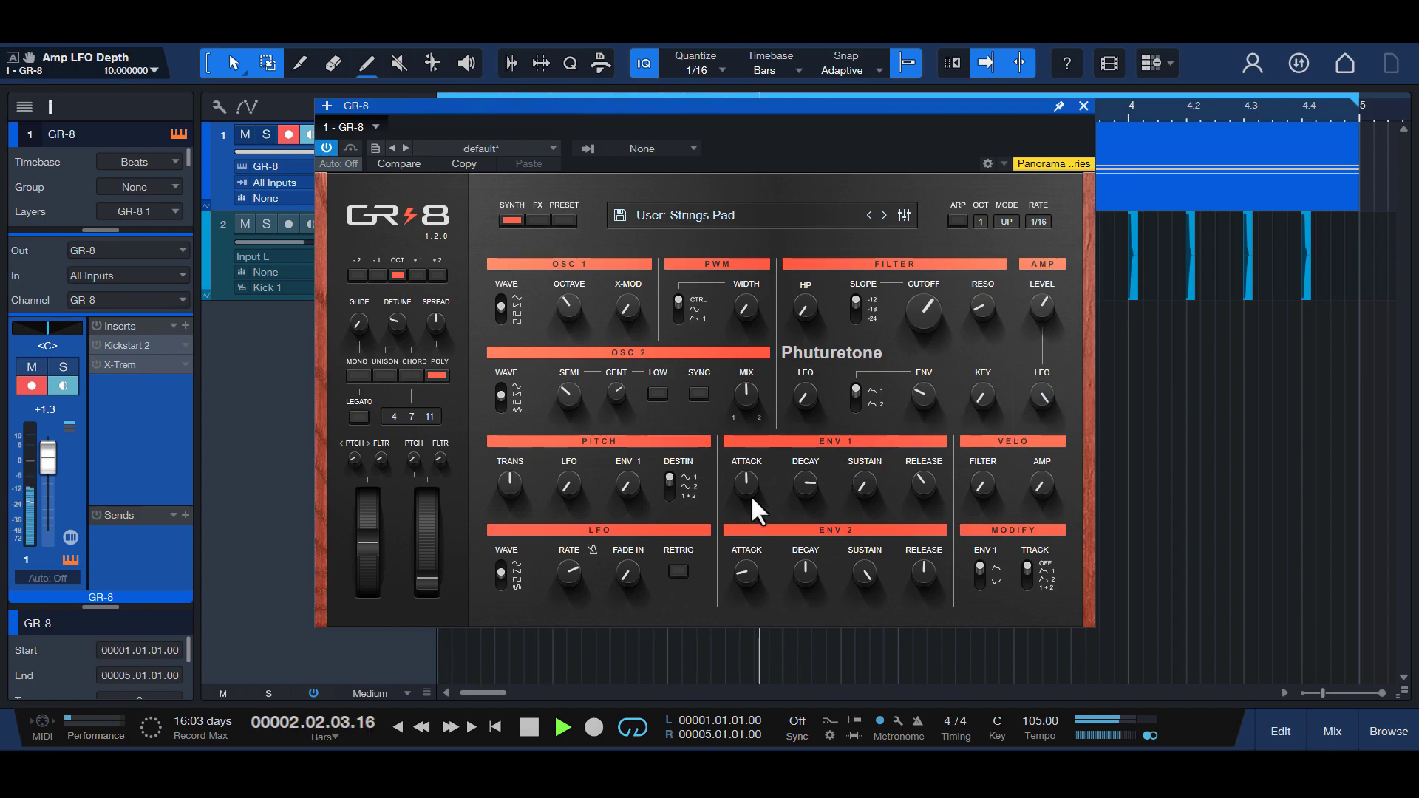
Step: Set the synced LFO rate to 3/8, speed it up further, and change the LFO waveform to square
scroll(568, 569, up, 2)
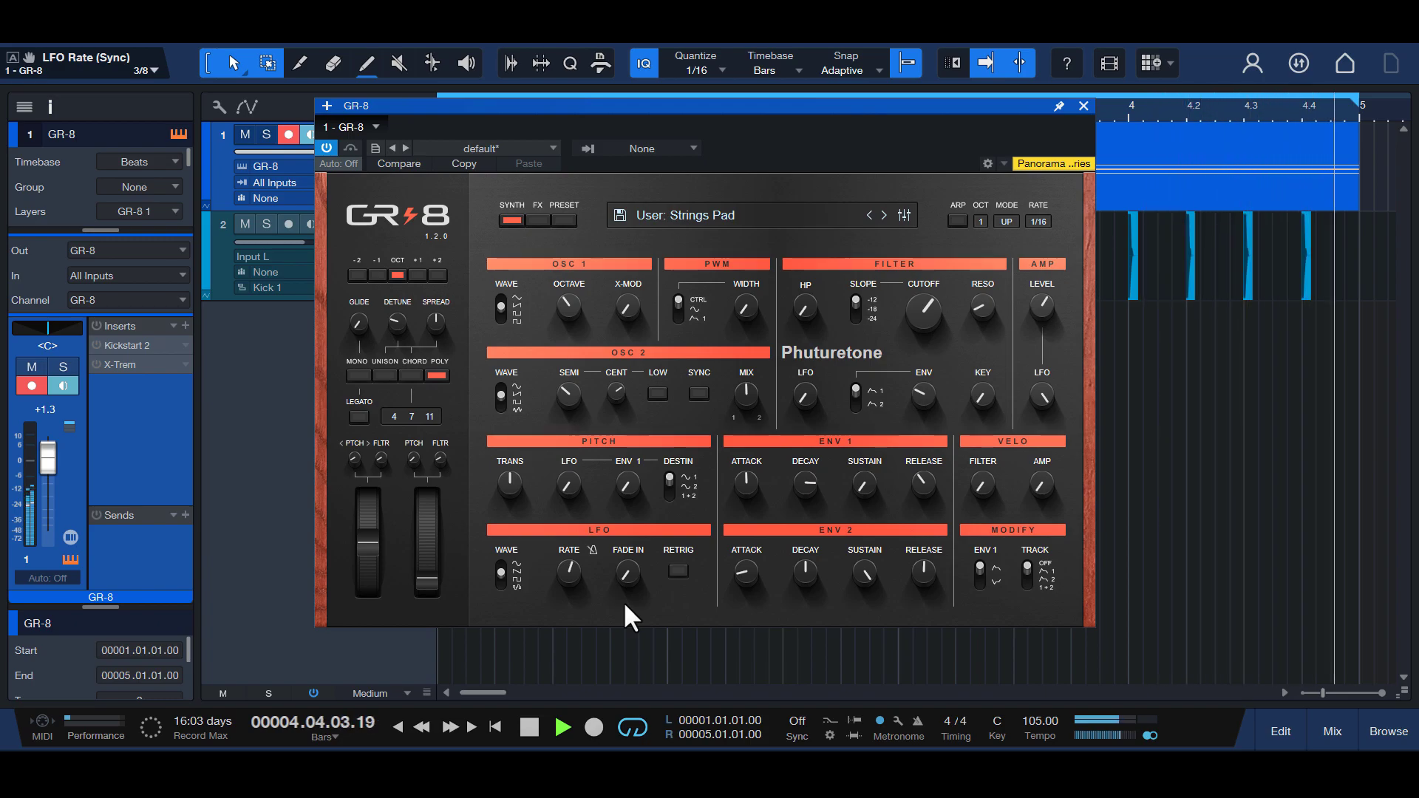
drag(566, 567, 577, 548)
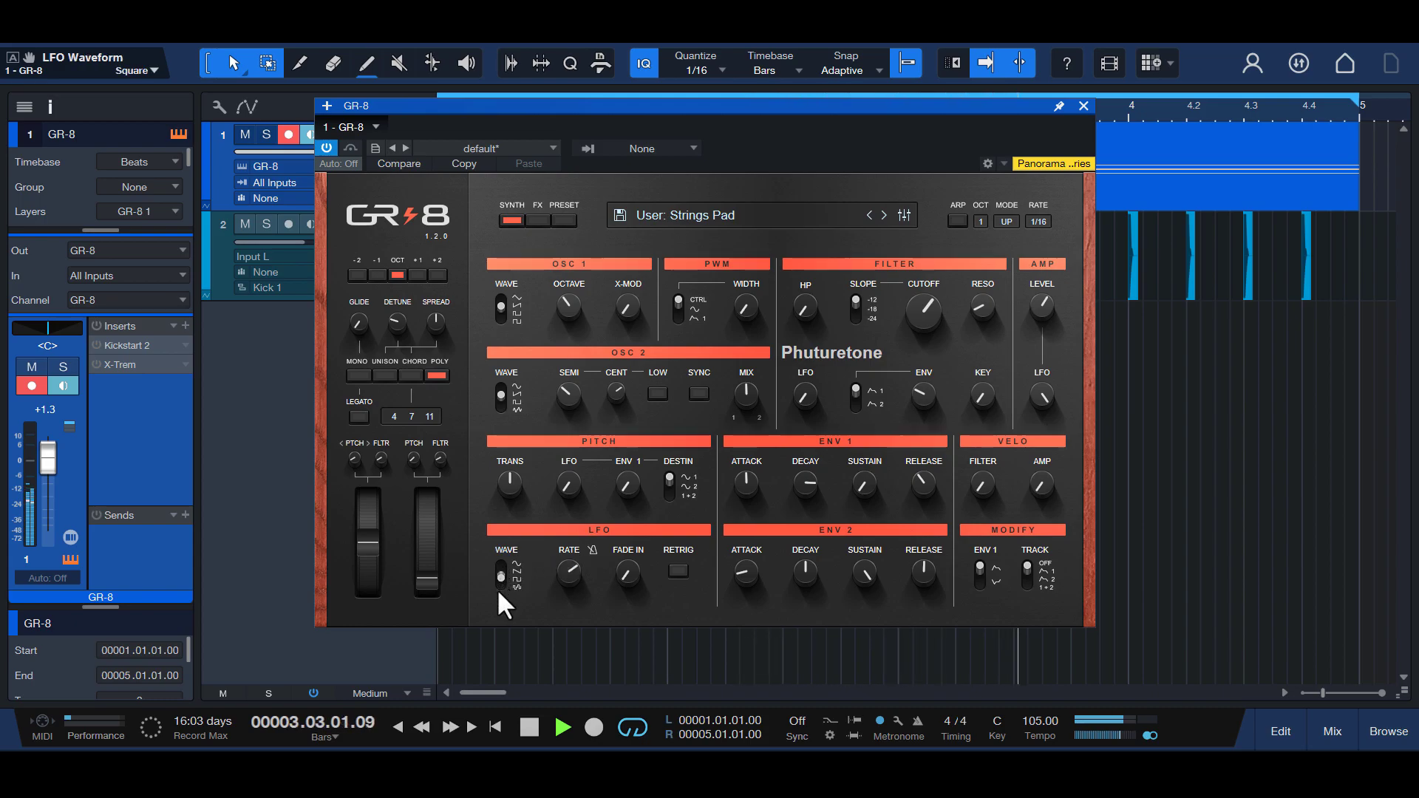
drag(558, 582, 573, 566)
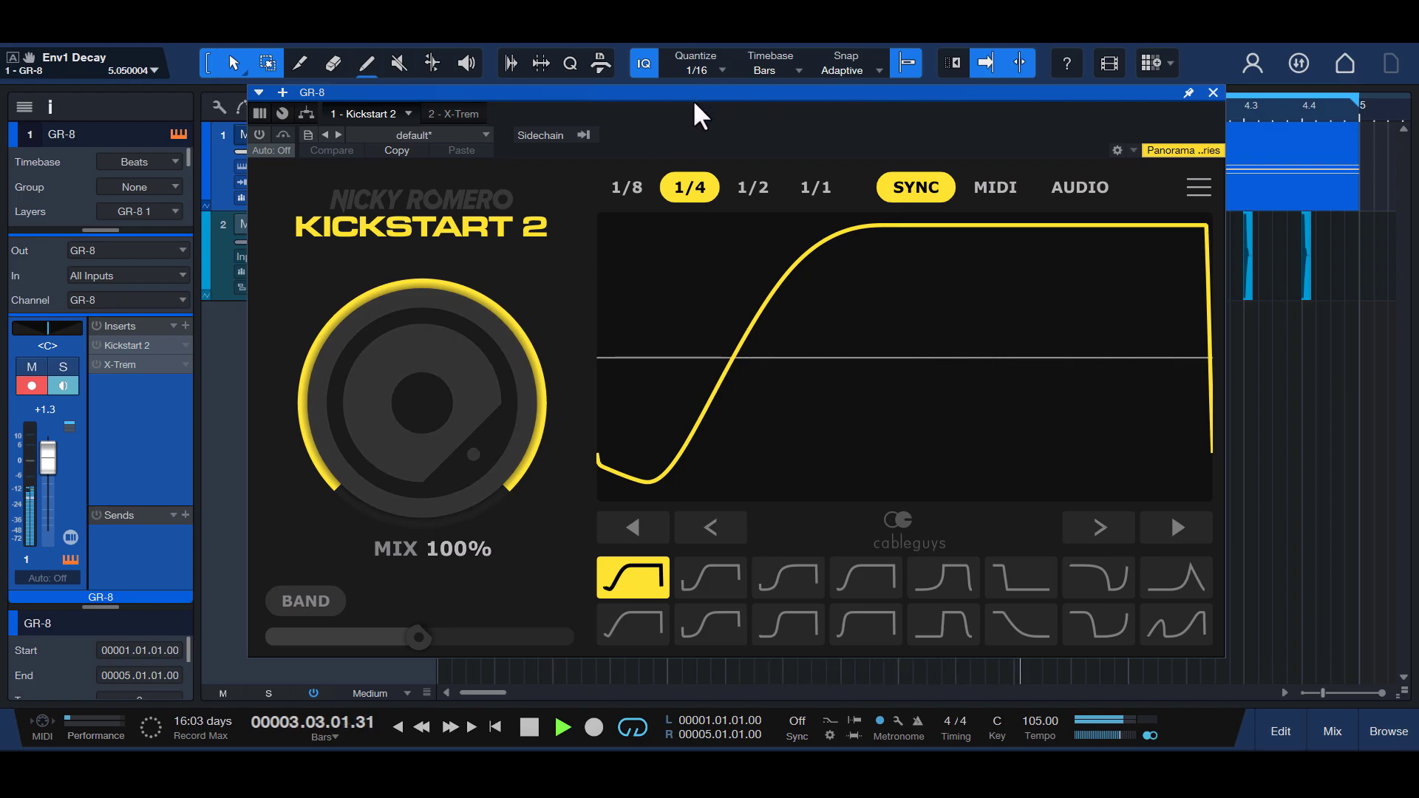
Step: Activate Kickstart 2 on the GR-8 track, lower its mix to 60%, and return the mix to 100%
drag(694, 104, 677, 101)
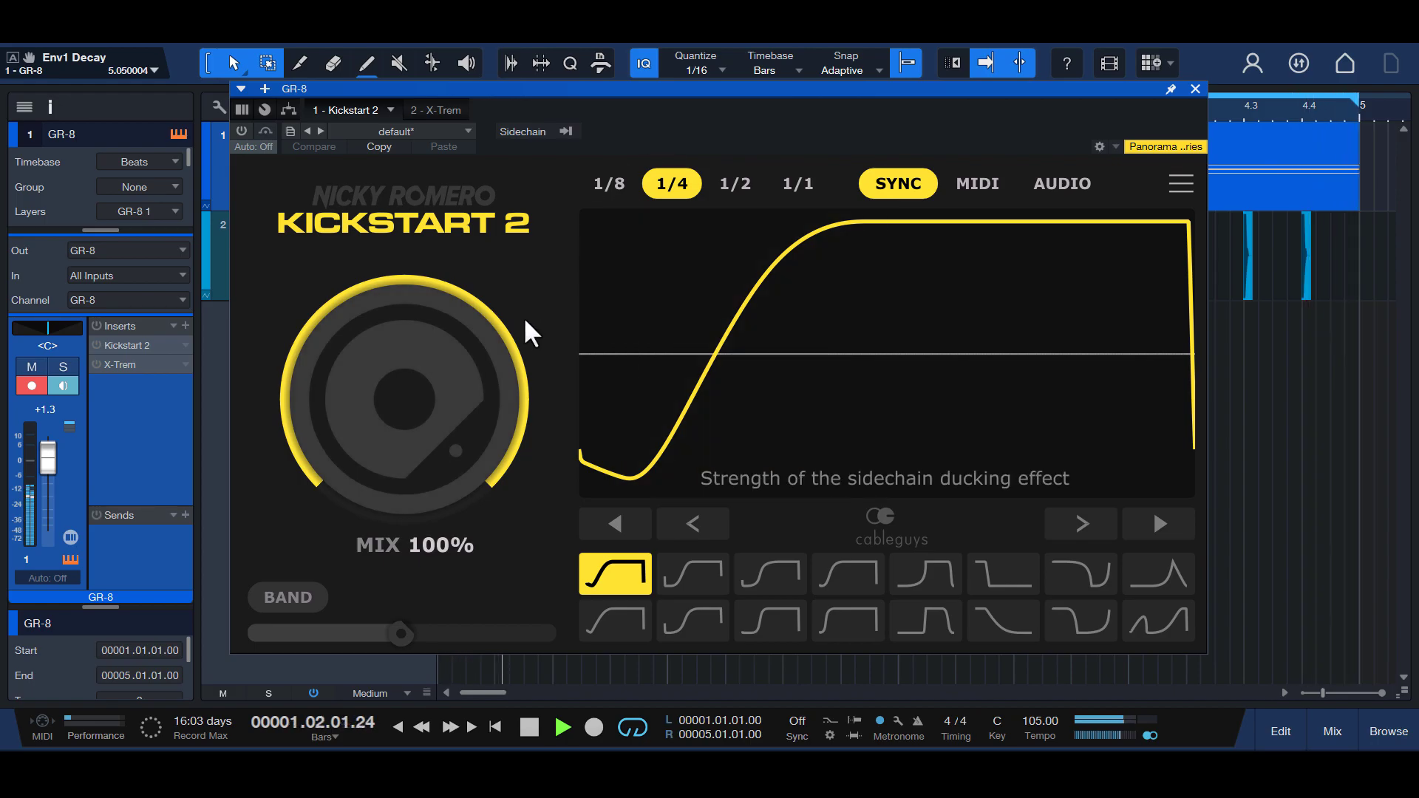
click(241, 131)
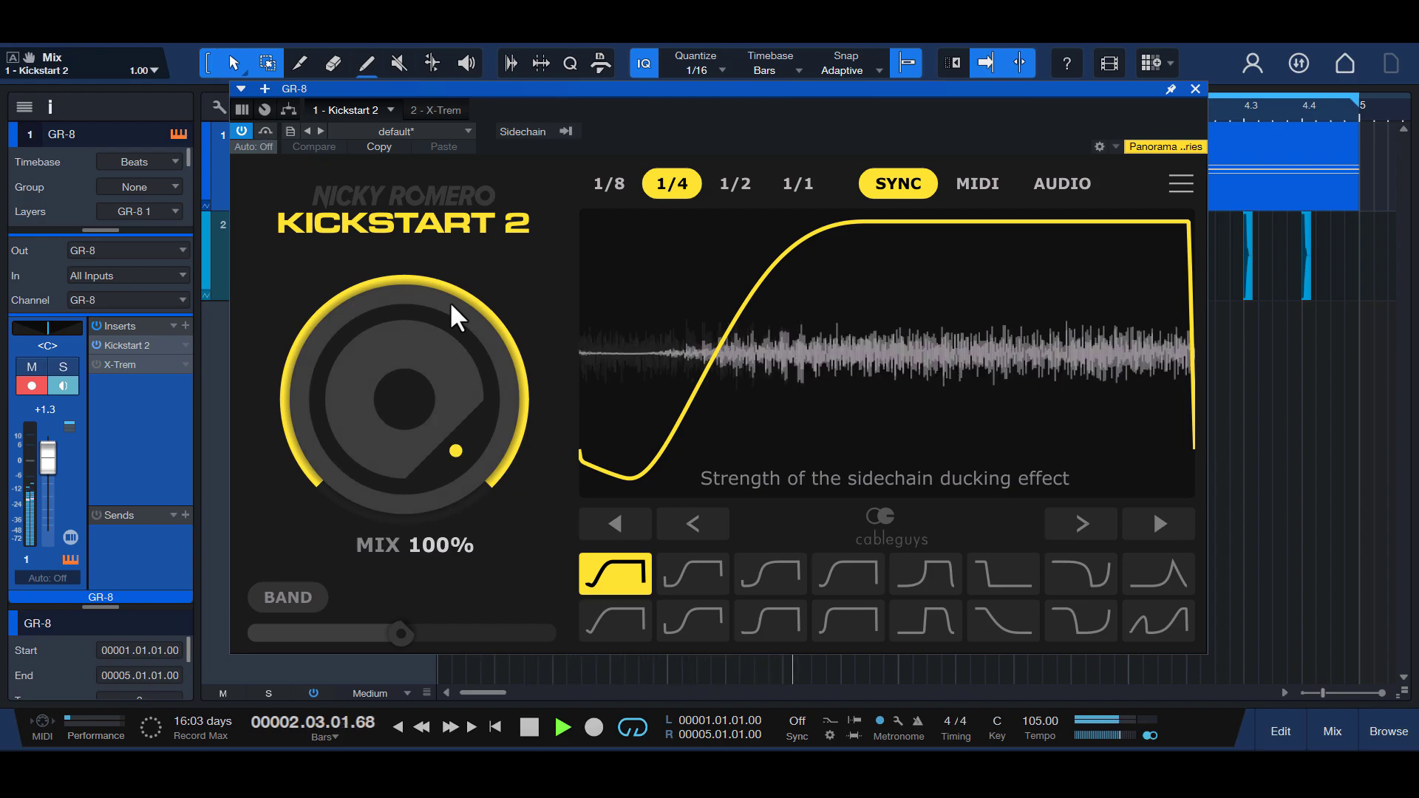
drag(451, 305, 451, 424)
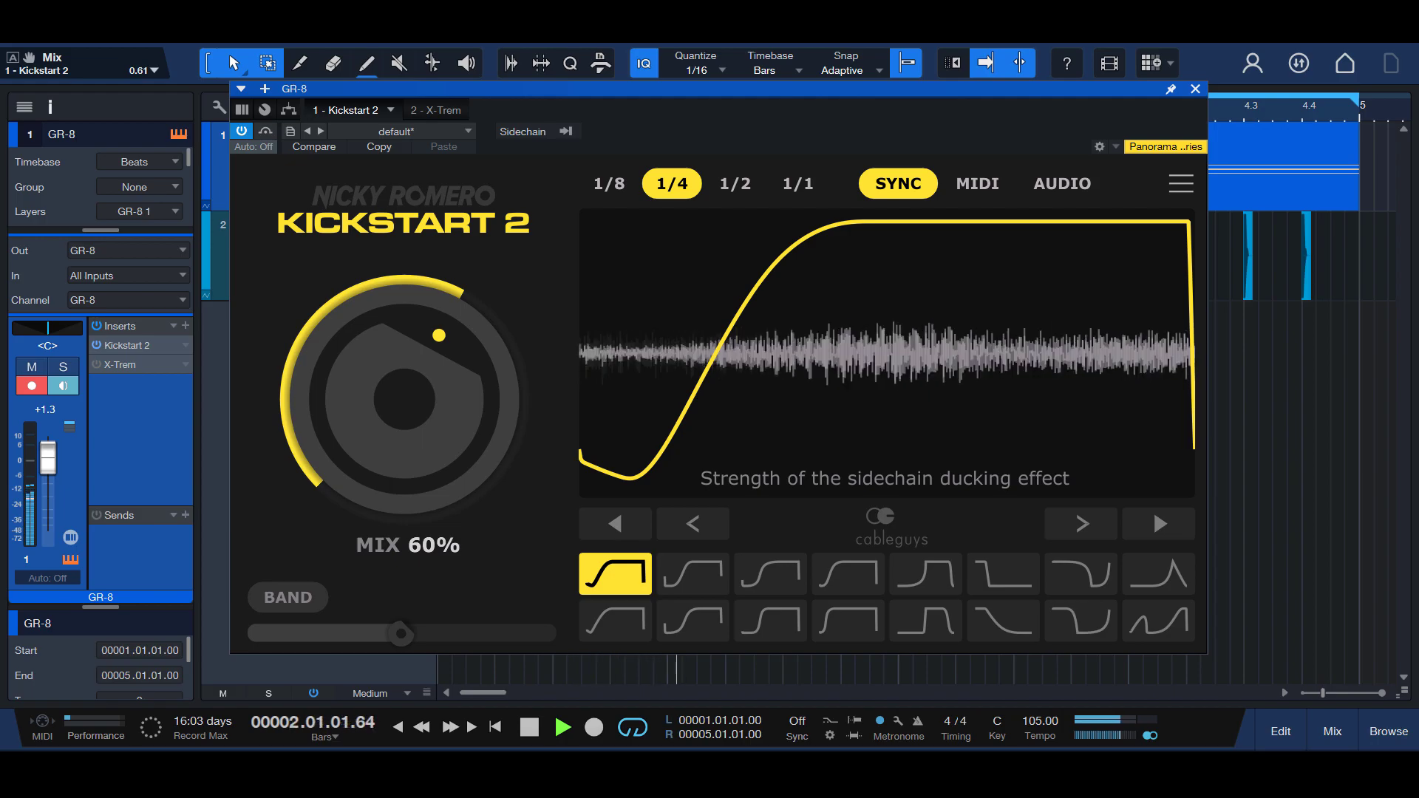
drag(452, 424, 452, 305)
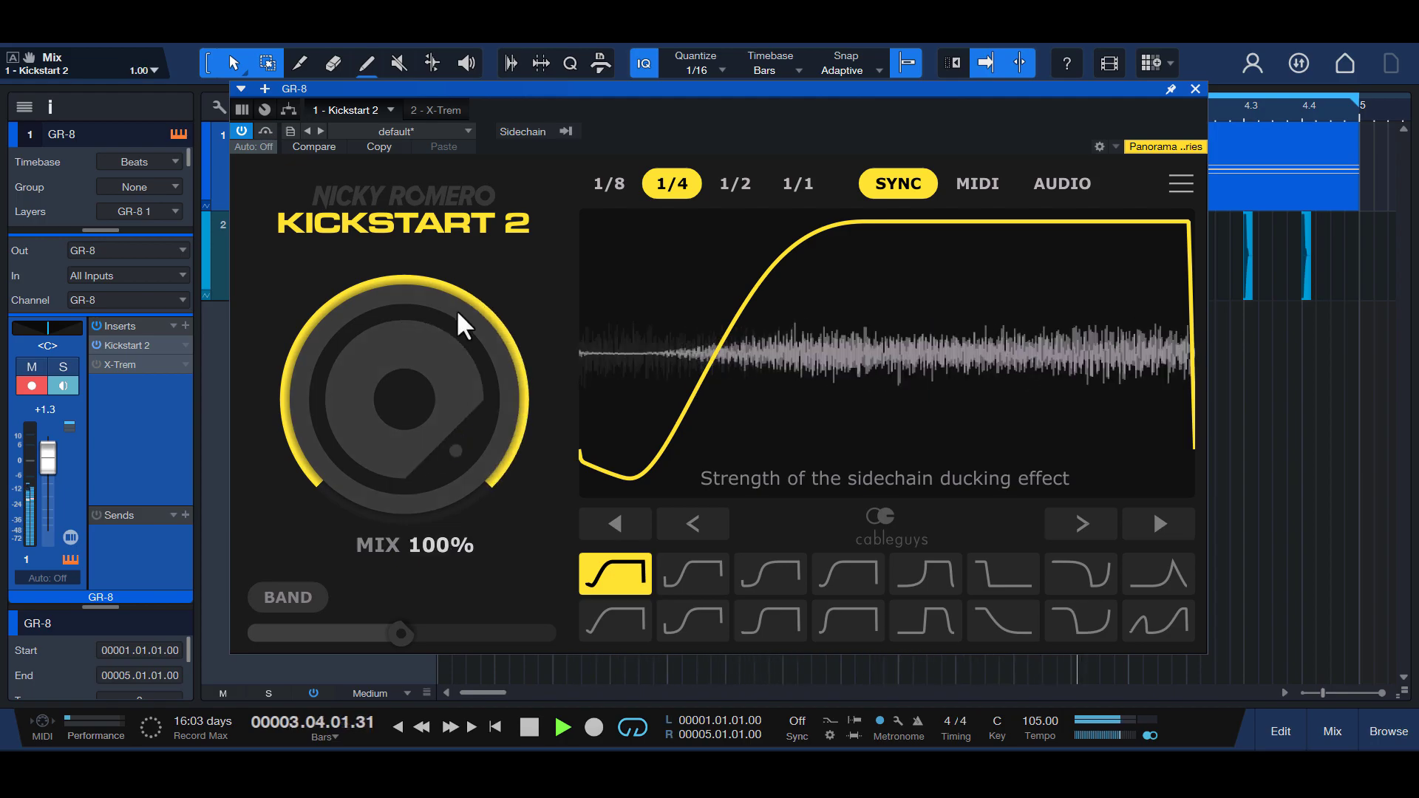
Step: Try the Classic Chain ducking curve, choose Nice & Tight, and lower the Kickstart 2 mix to 90%
click(697, 574)
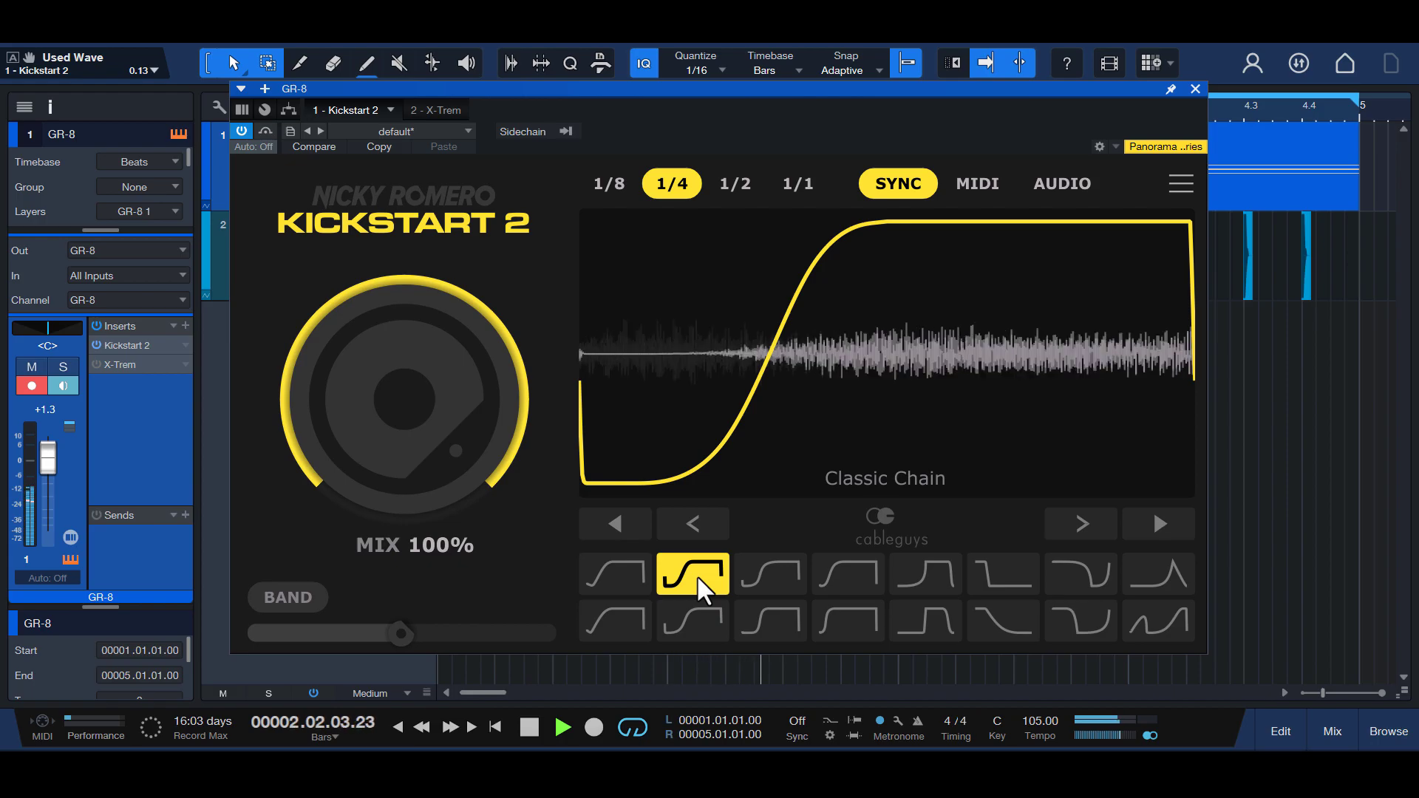
click(765, 581)
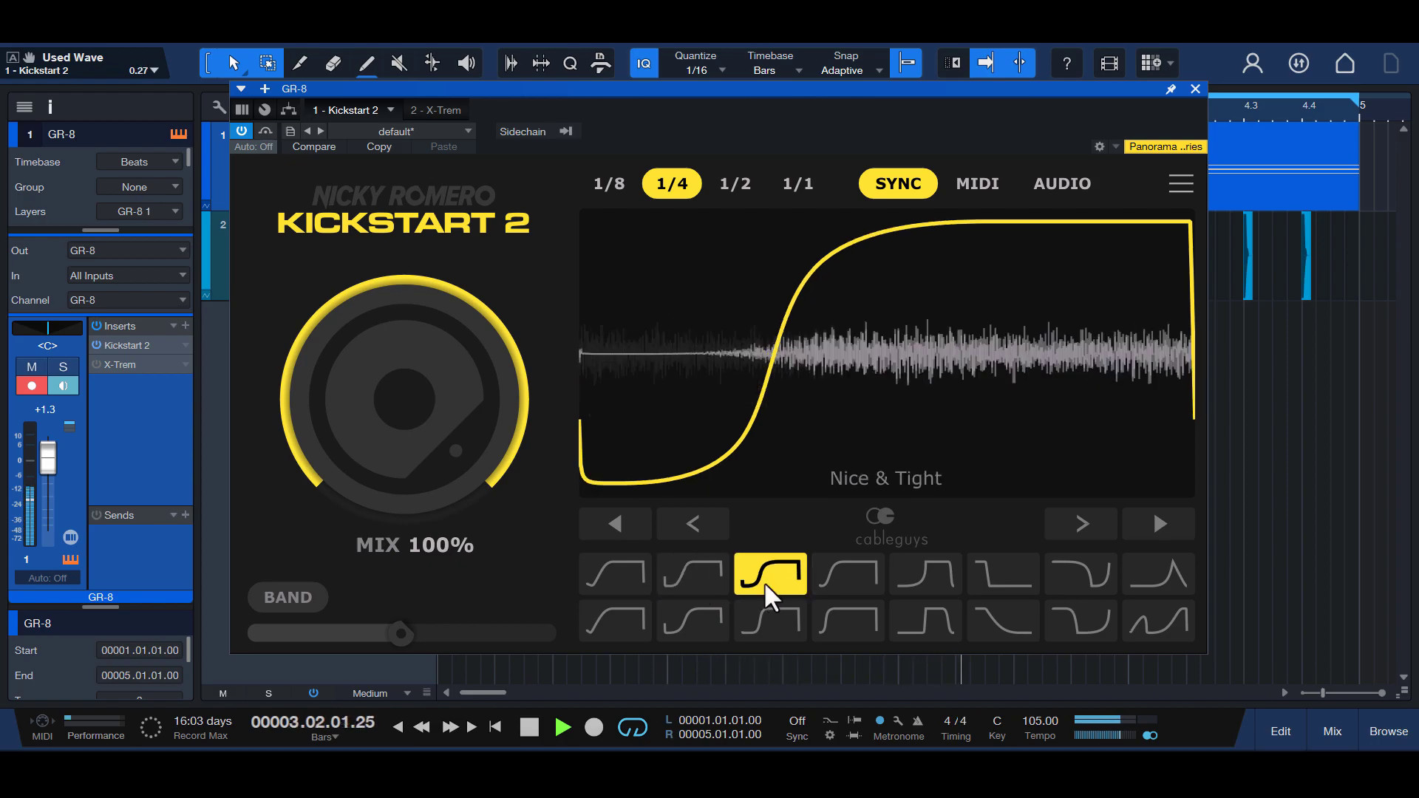
mouse_move(431, 402)
mouse_down()
mouse_move(431, 447)
mouse_move(431, 422)
mouse_up()
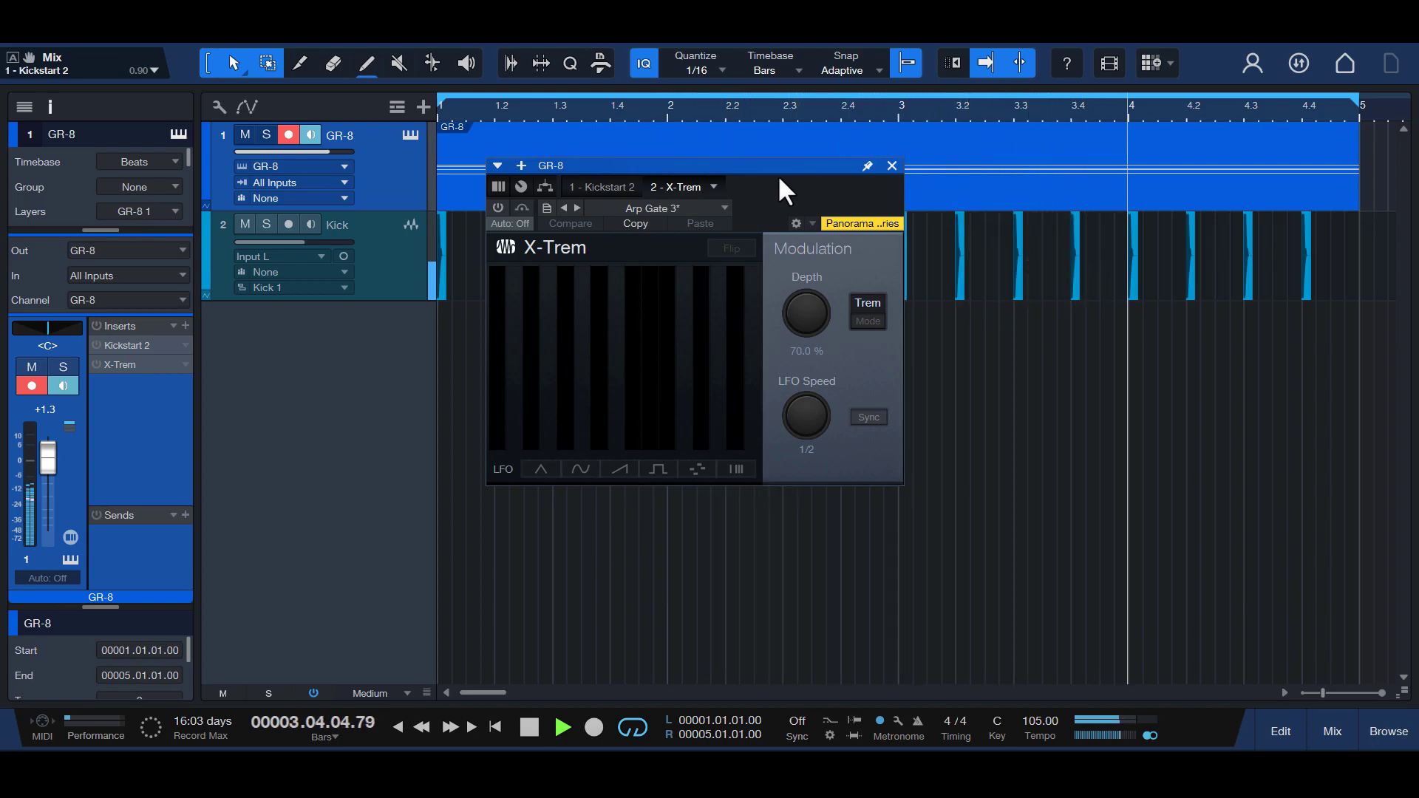
Step: Activate X-Trem on the GR-8 track and load its rhythmic preset Arp Gate 2
drag(772, 167, 757, 171)
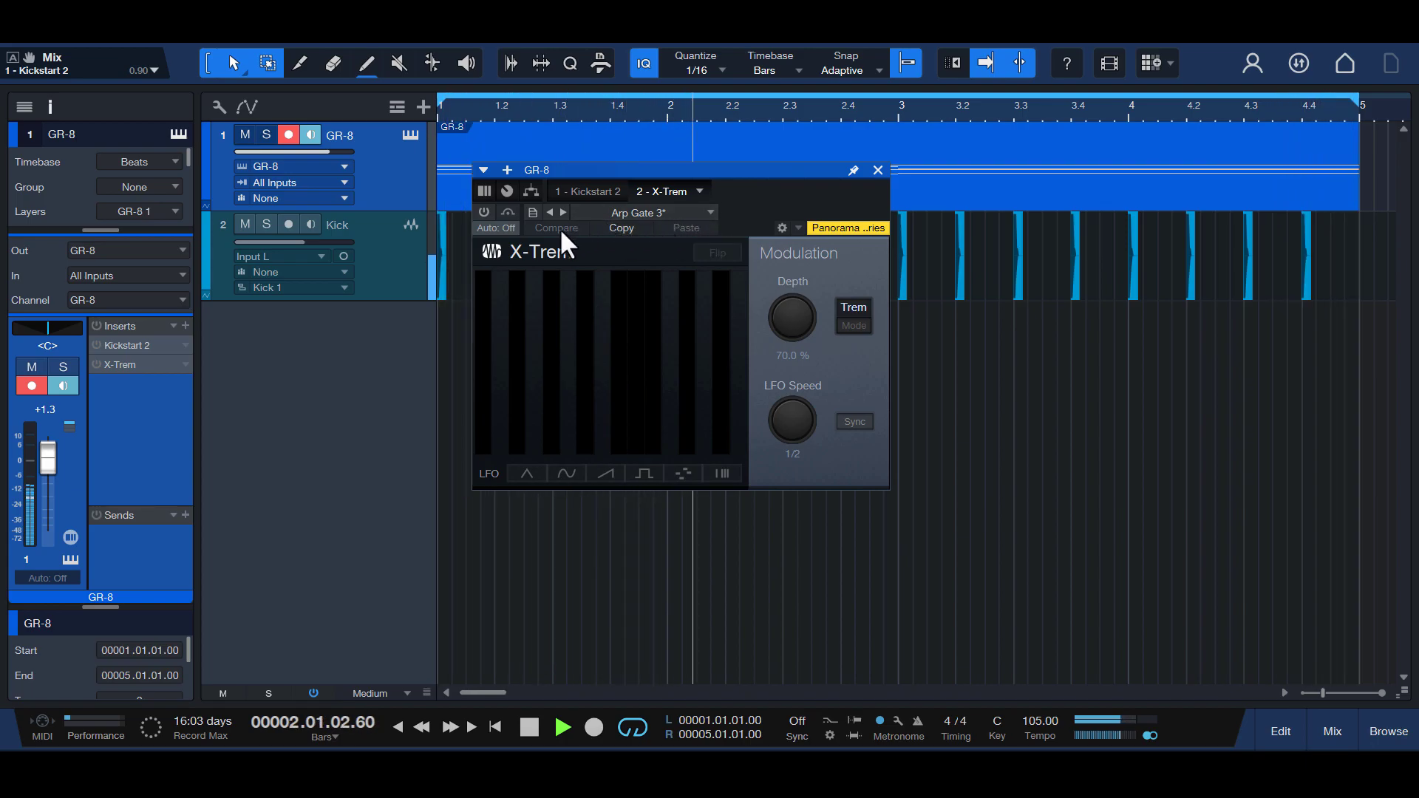
click(484, 213)
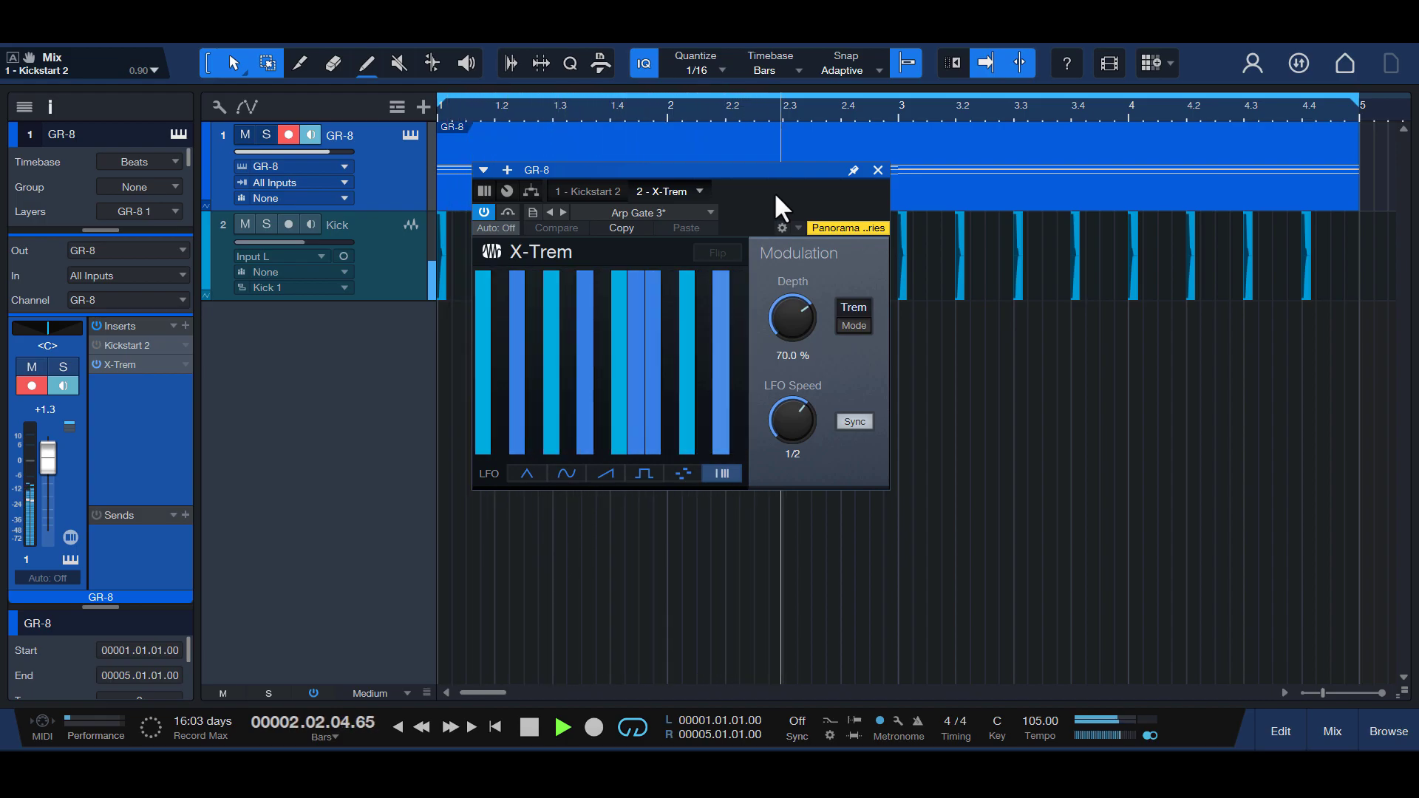
click(711, 211)
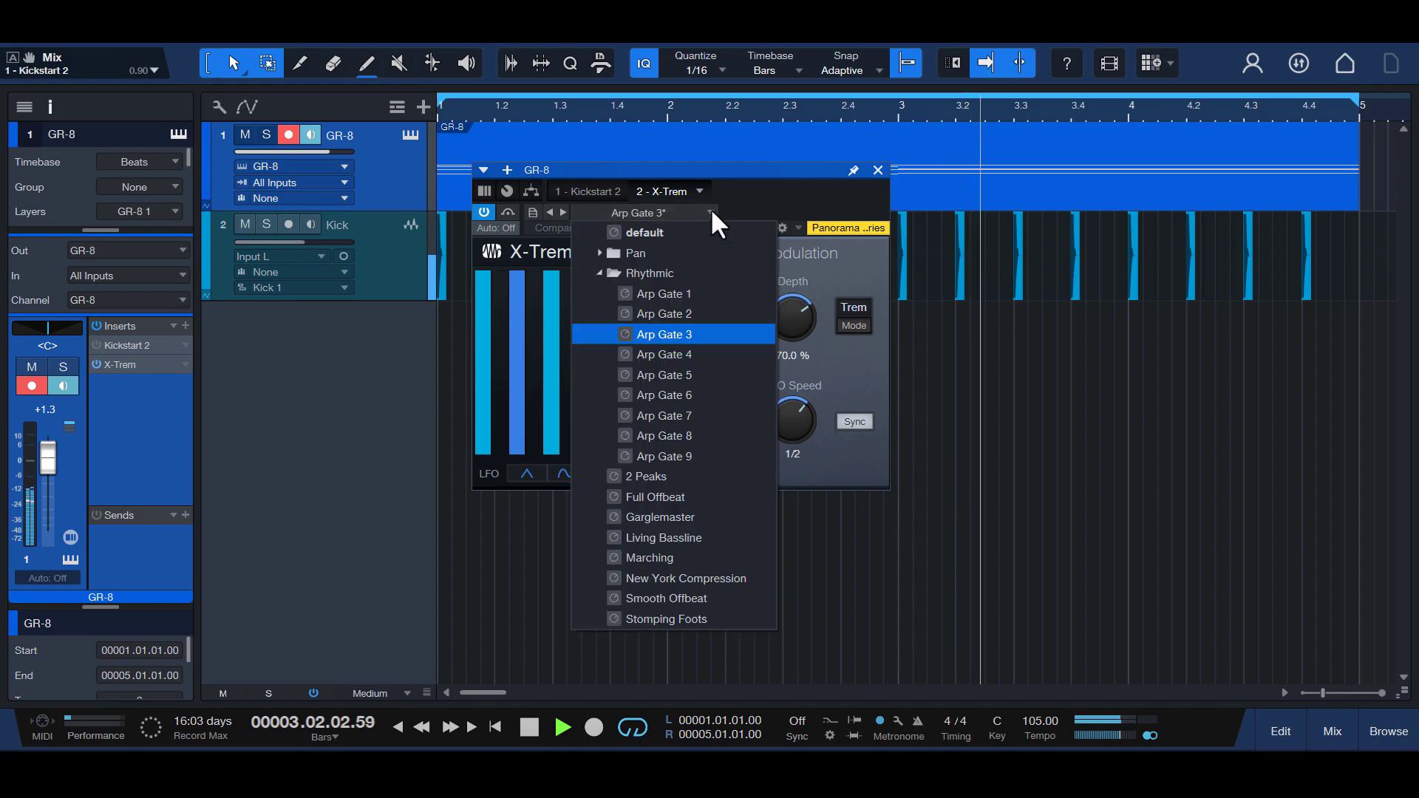
click(676, 312)
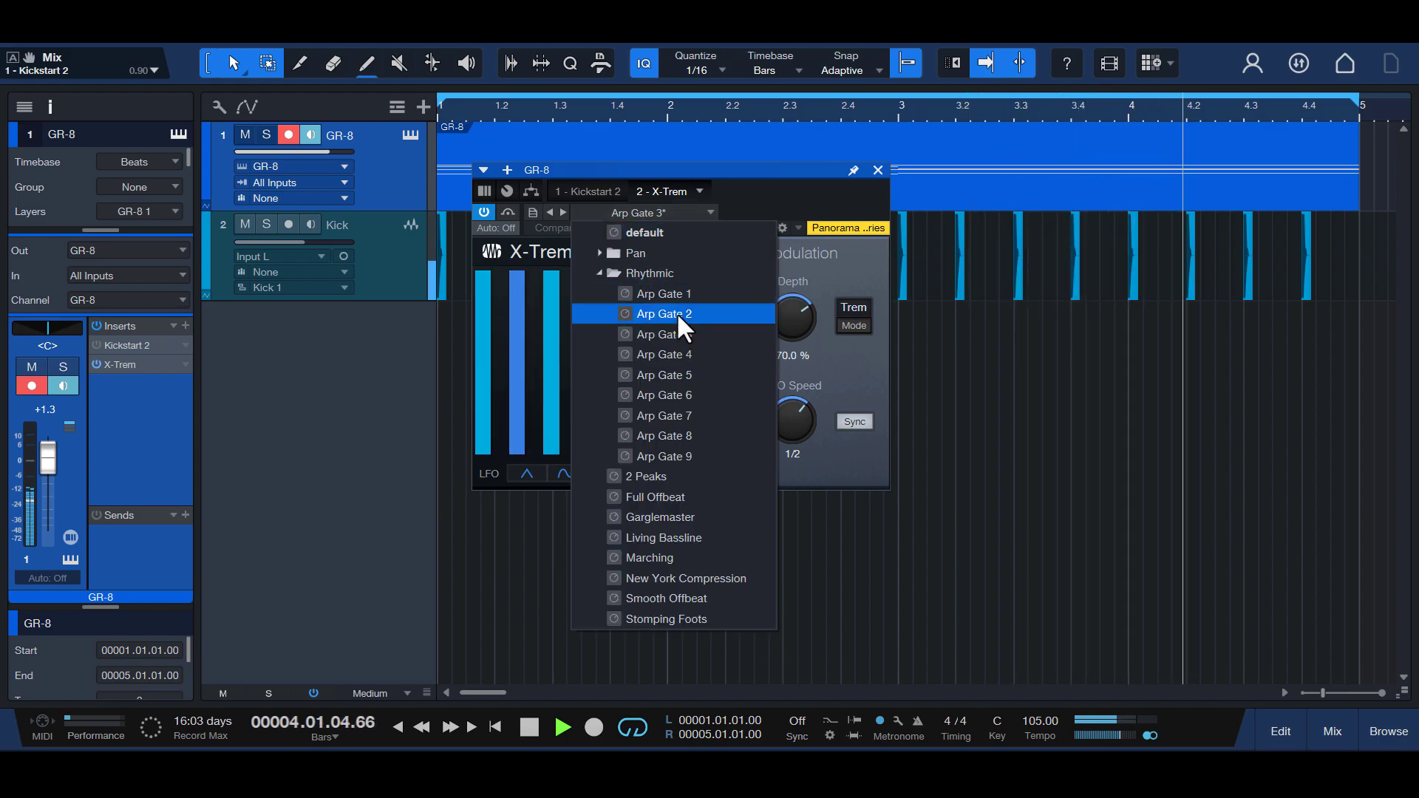
click(810, 172)
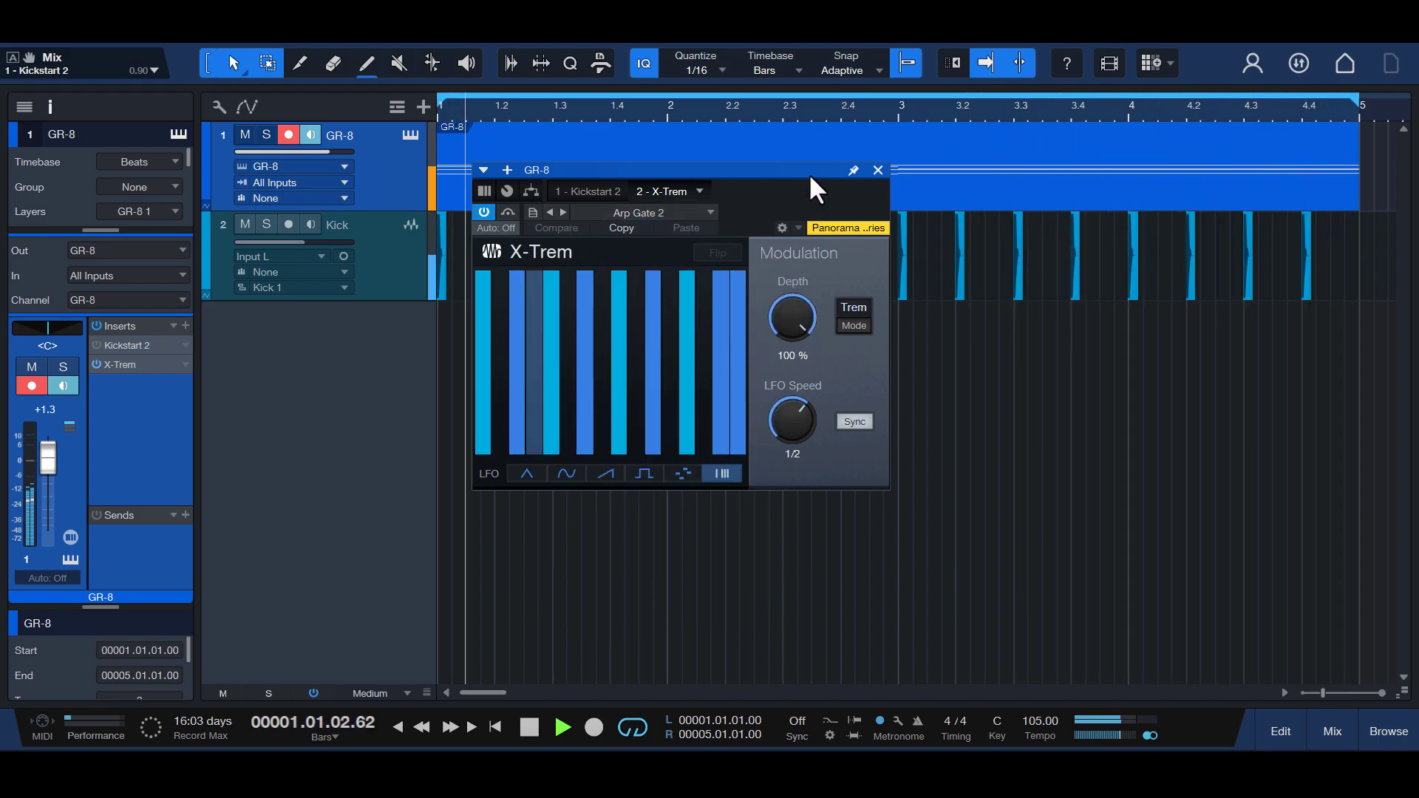
Step: Switch the X-Trem preset to Arp Gate 4
click(707, 213)
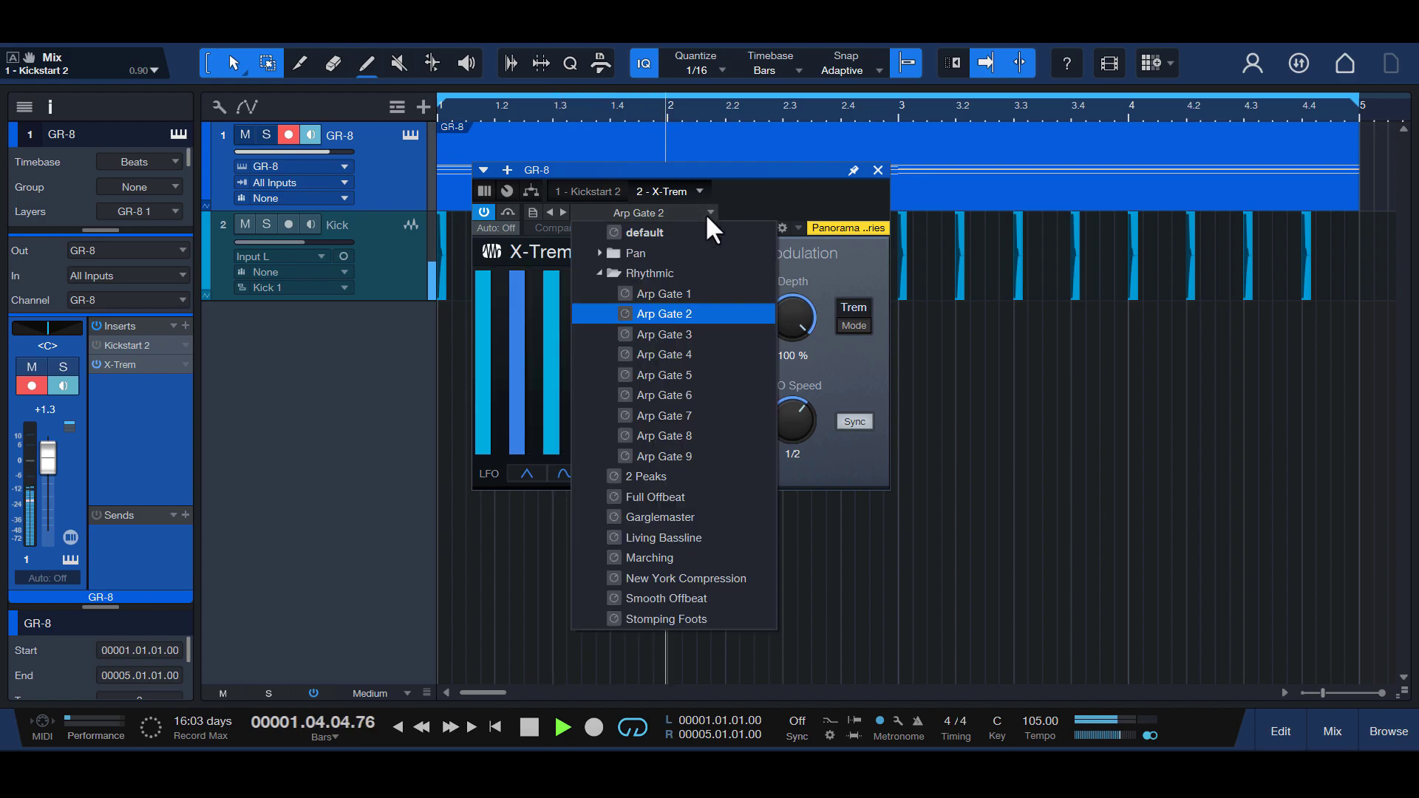
click(662, 354)
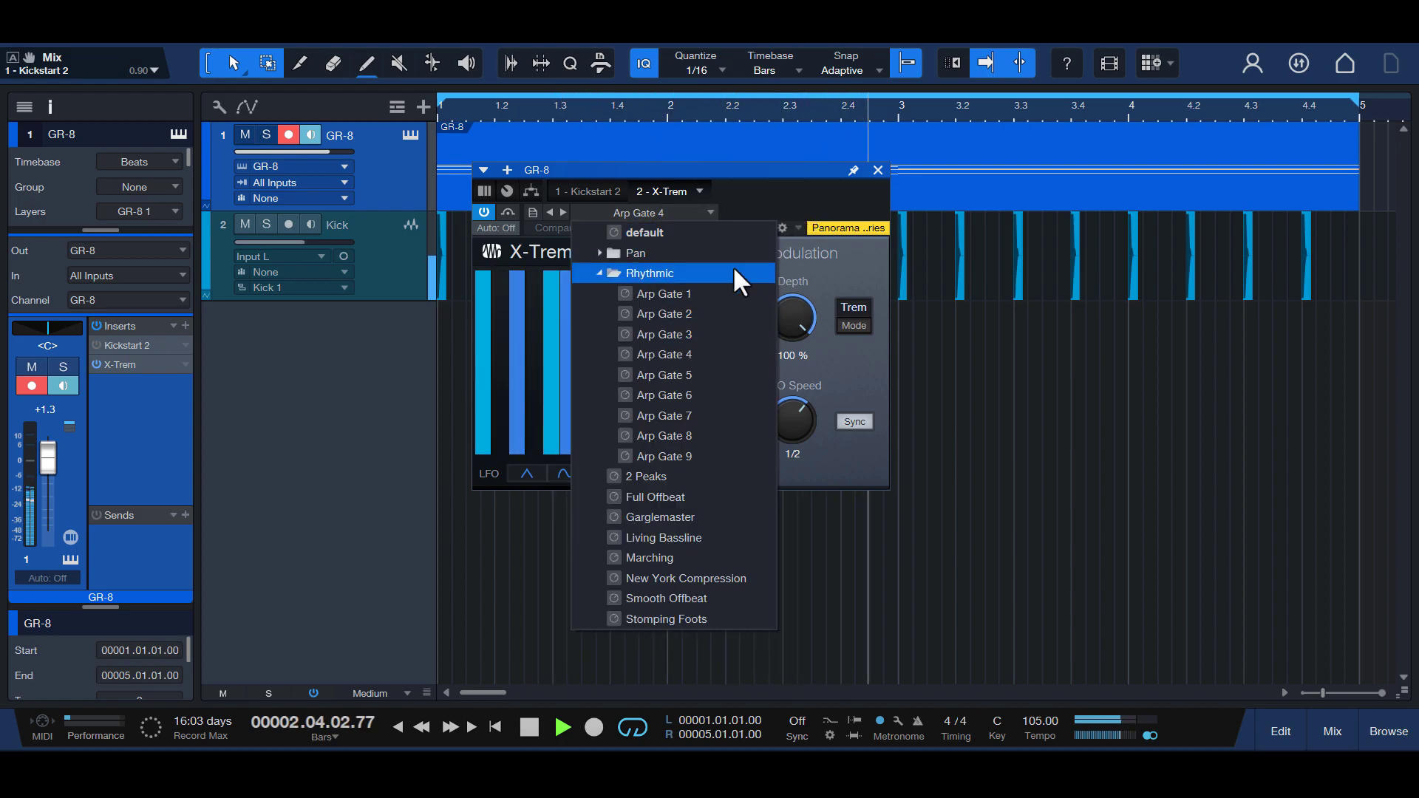
click(667, 352)
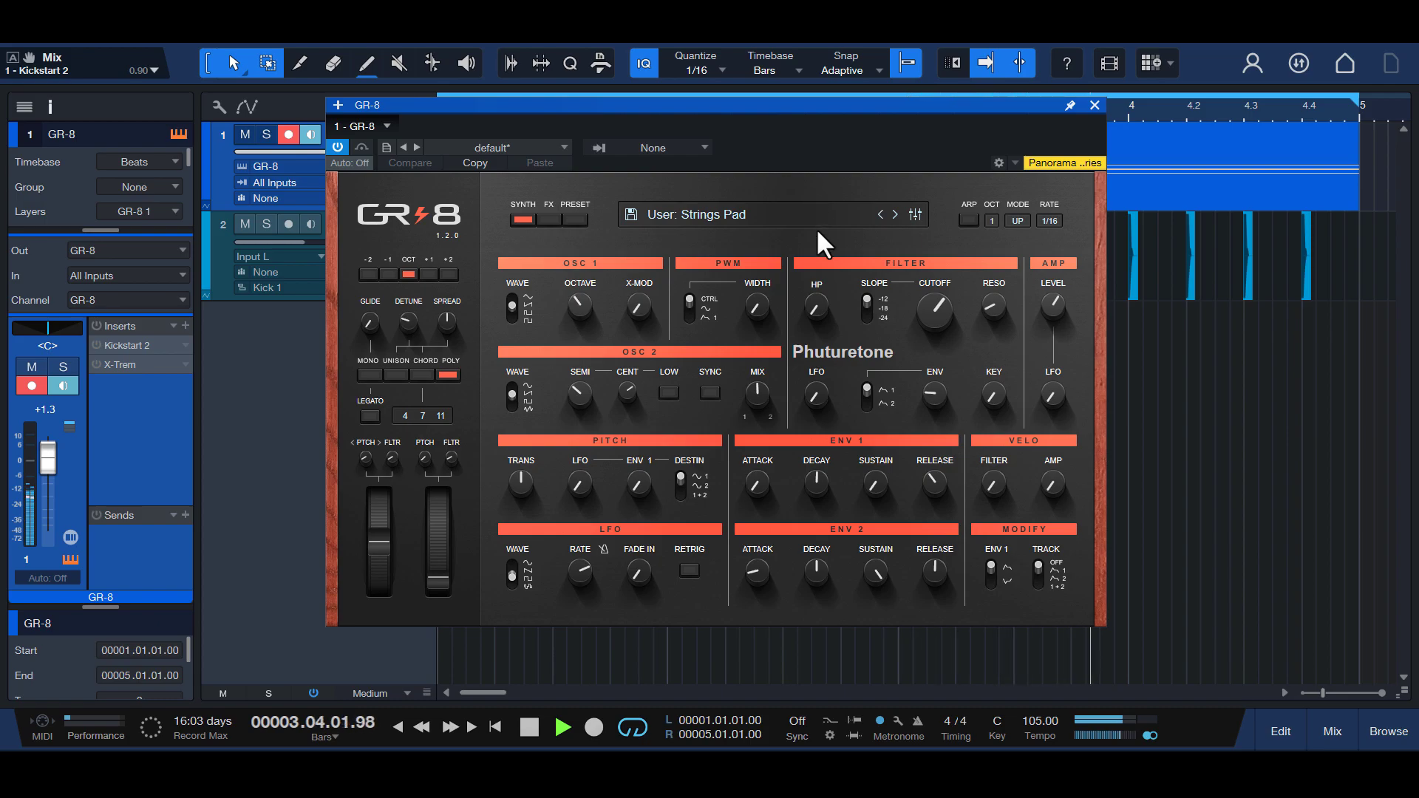
Step: Raise the GR-8's filter envelope depth slightly and set the LFO depth to about 5 for the filter and 7.15 for the amp
drag(828, 105, 811, 110)
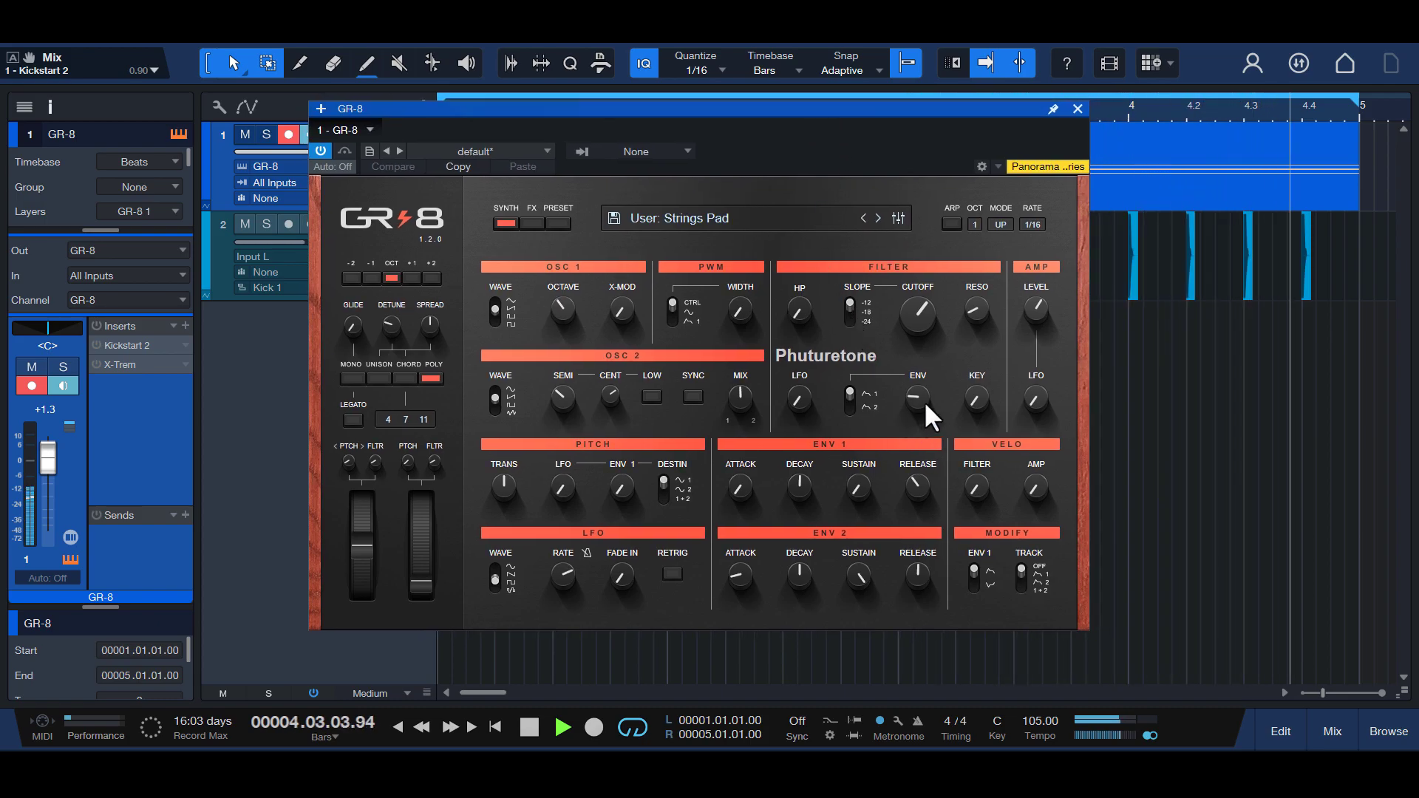
drag(922, 403, 922, 400)
drag(799, 403, 805, 322)
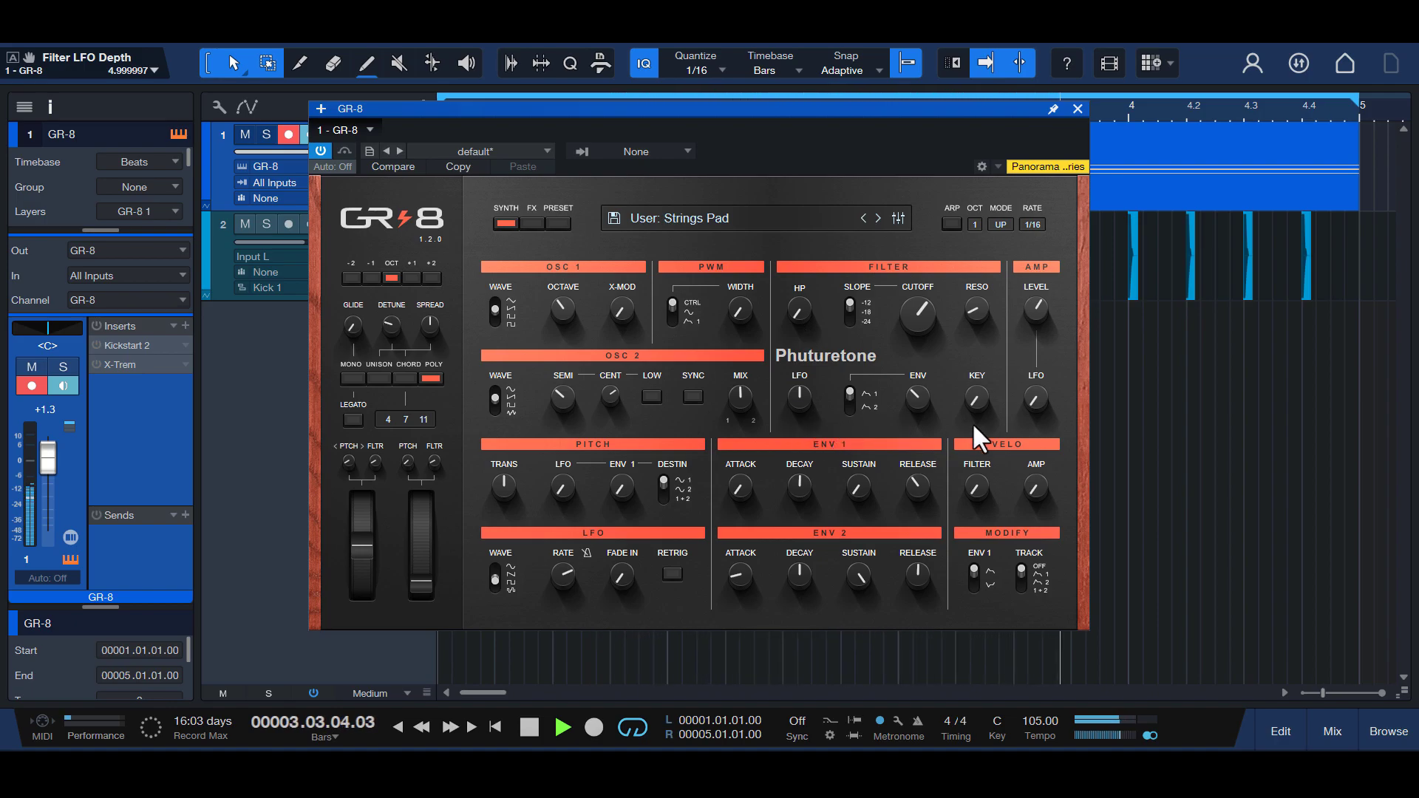
drag(1040, 396, 1019, 290)
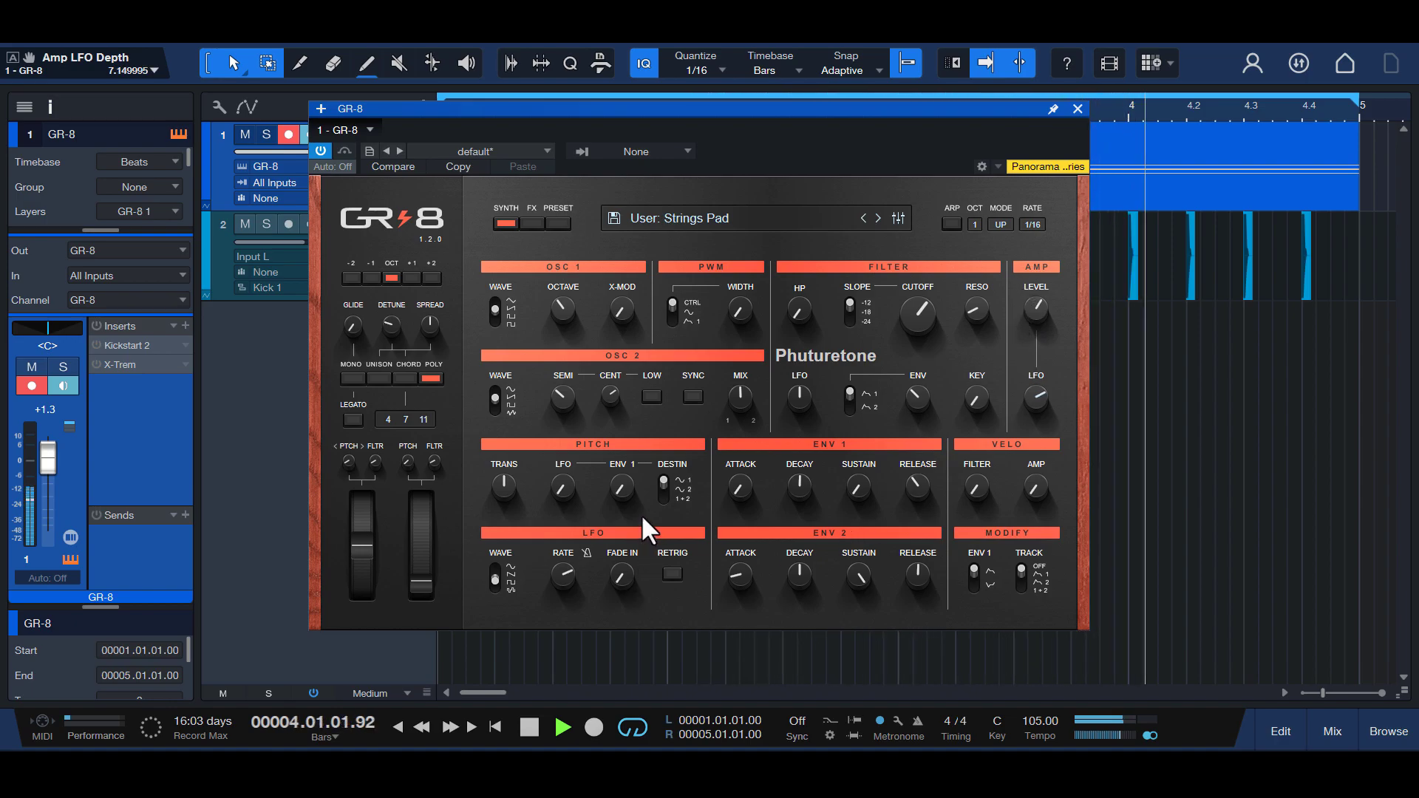
Step: Raise the pitch Env 1 depth to 10 and shift the oscillator mix slightly toward oscillator 2
drag(628, 490, 622, 366)
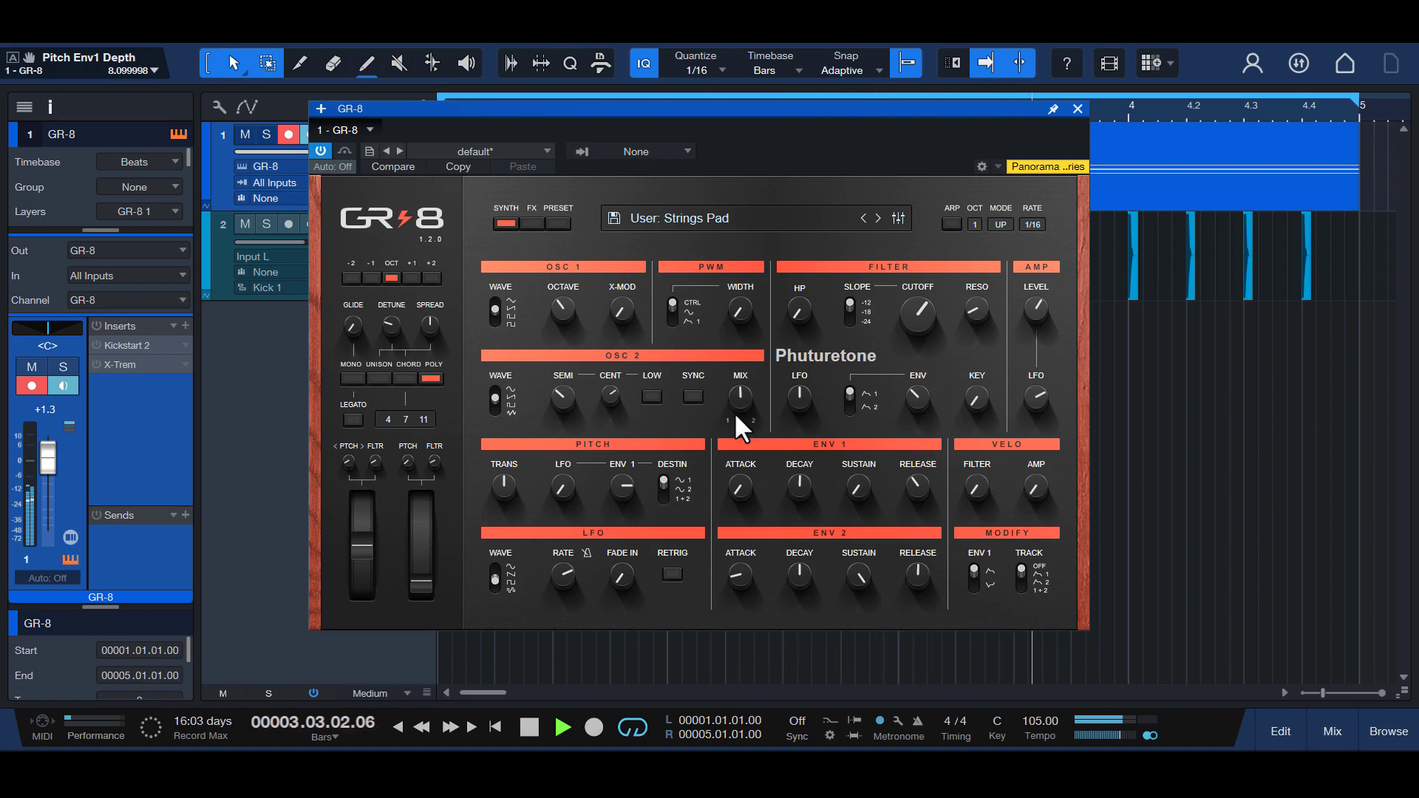
drag(740, 404, 745, 391)
drag(634, 480, 684, 460)
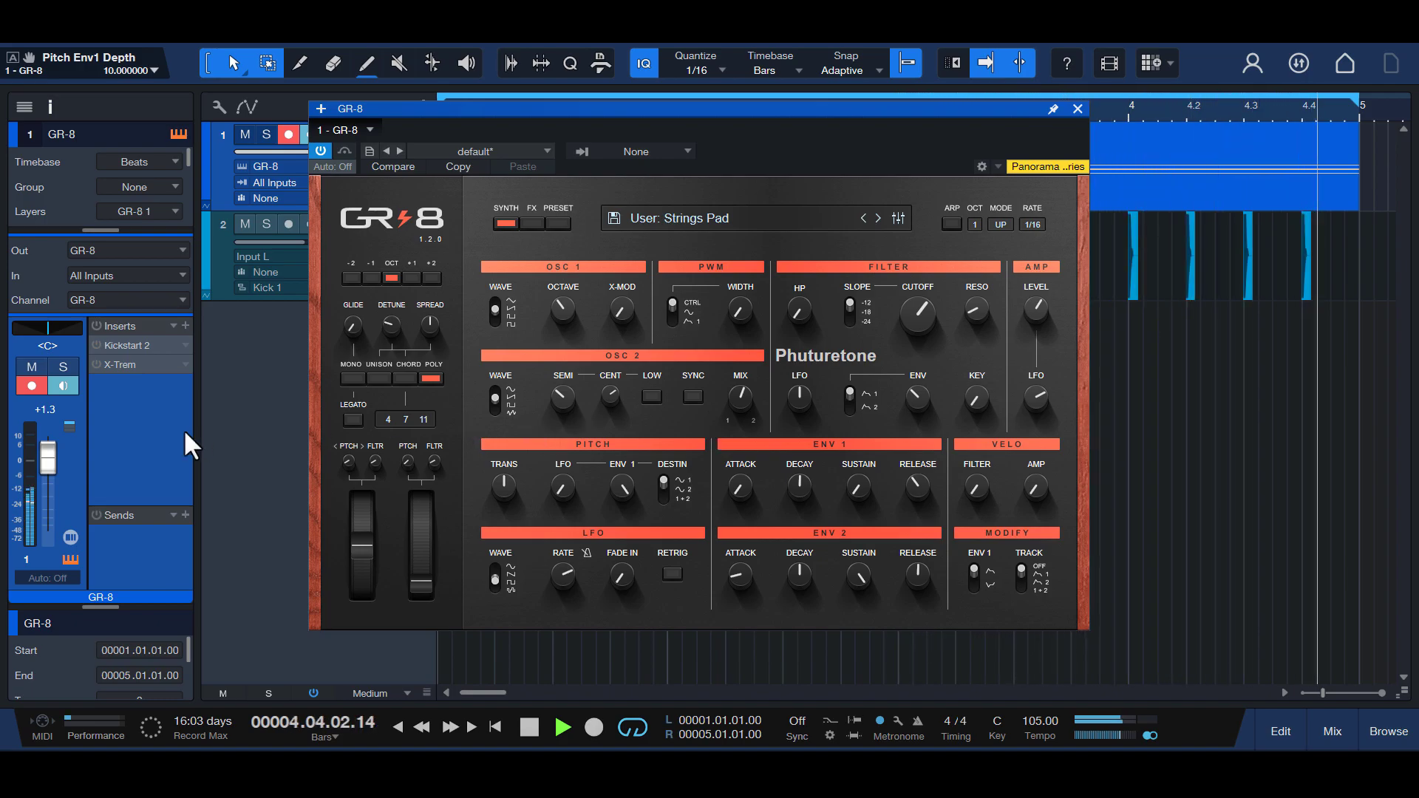
Step: Activate the Kickstart 2 insert on the GR-8 track
click(96, 344)
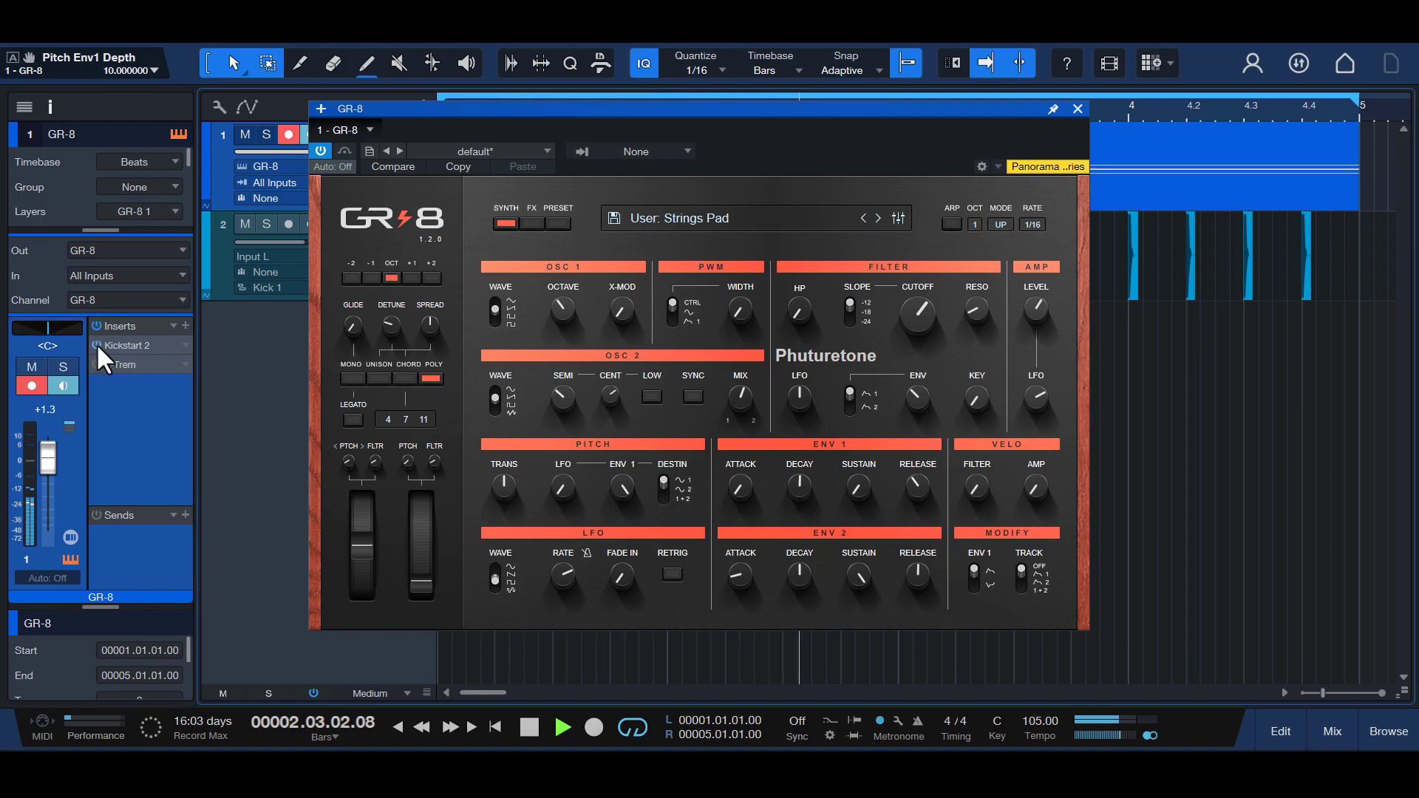